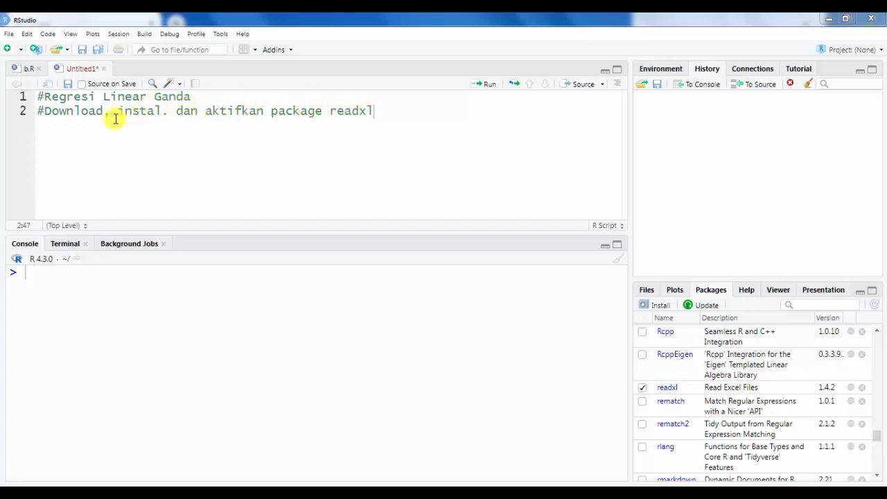
- Replace the period after "instal" with a comma in the second comment line of the script
left_click(170, 115)
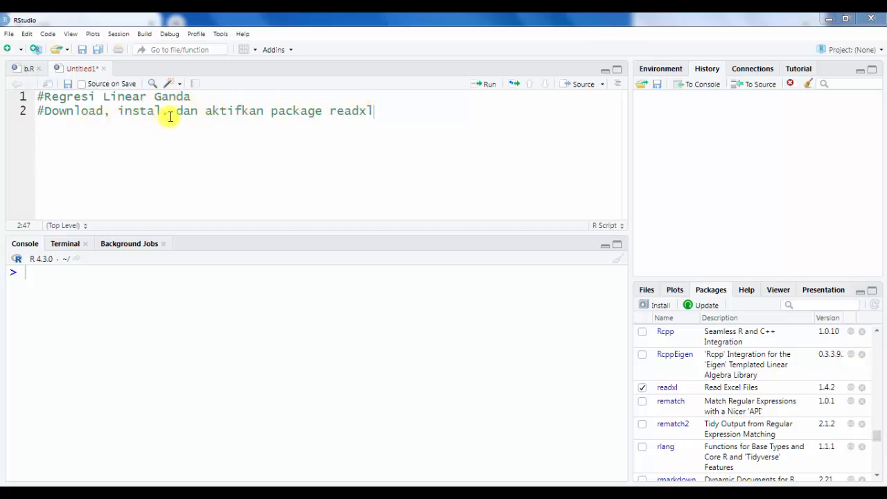
key("BackSpace")
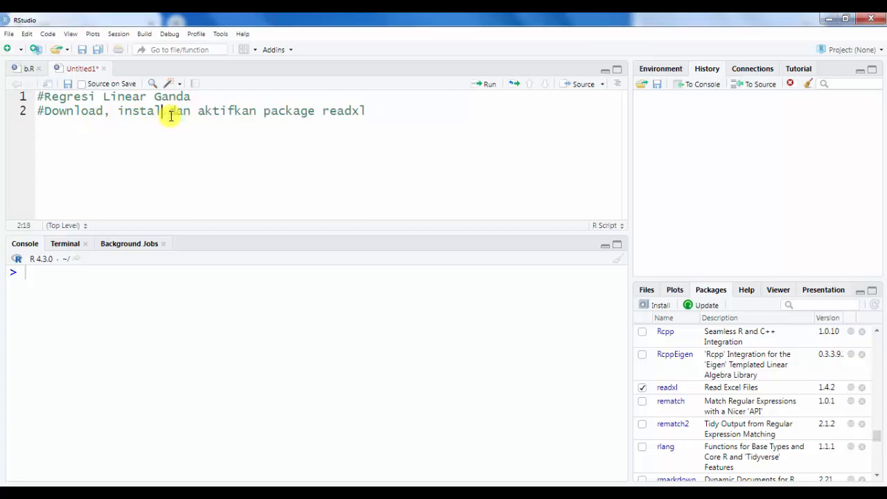
type(",")
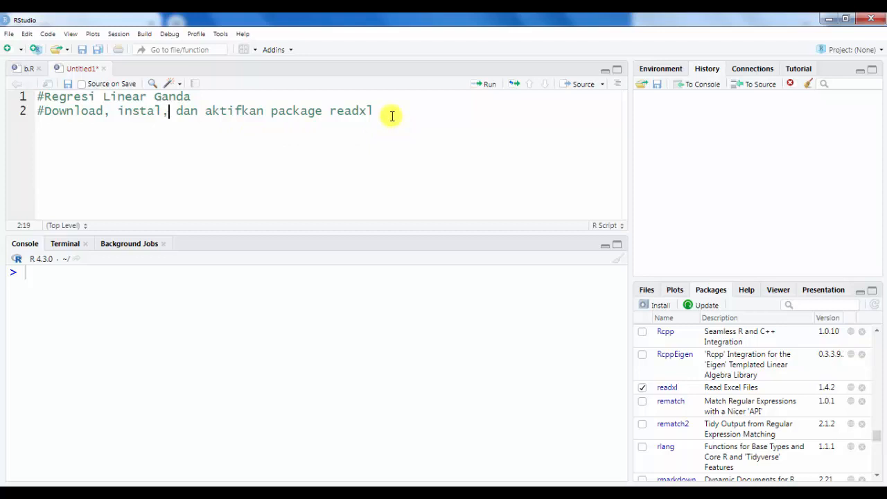
- Add the line library(readxl) below the package comment and run all three lines of the script
left_click(332, 112)
left_click_drag(332, 113, 371, 115)
left_click(374, 117)
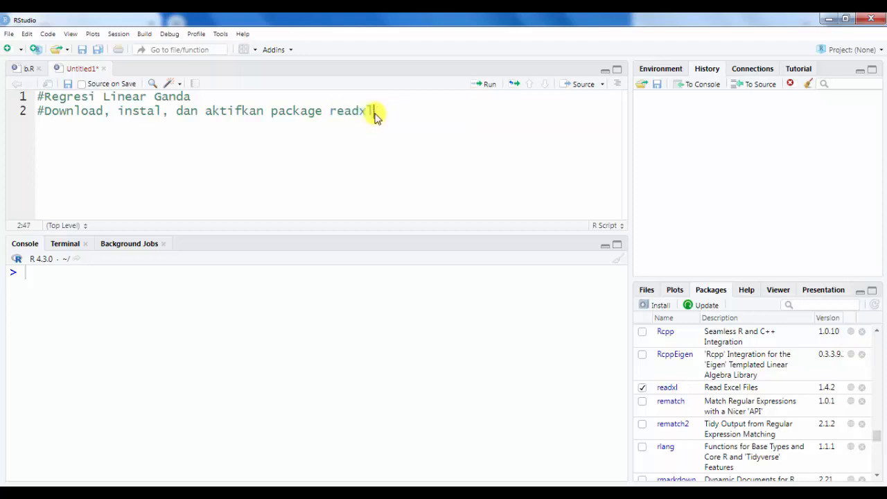
key("Return")
type("librar")
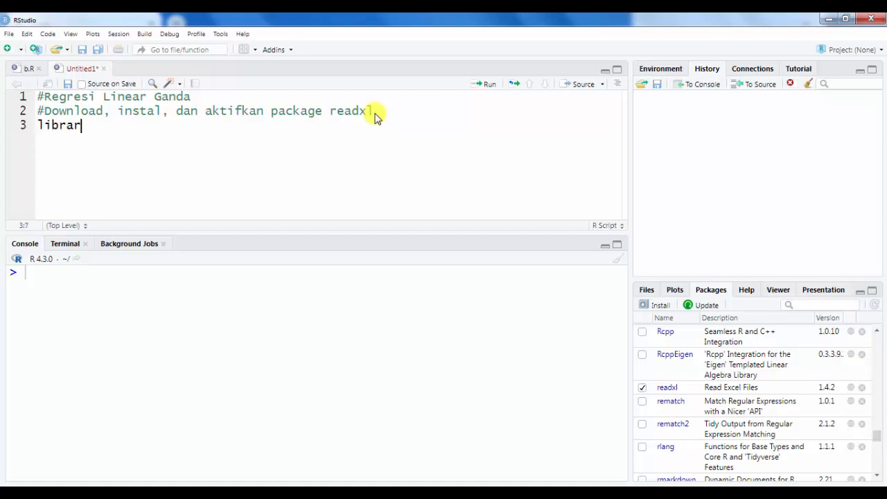
type("y(read")
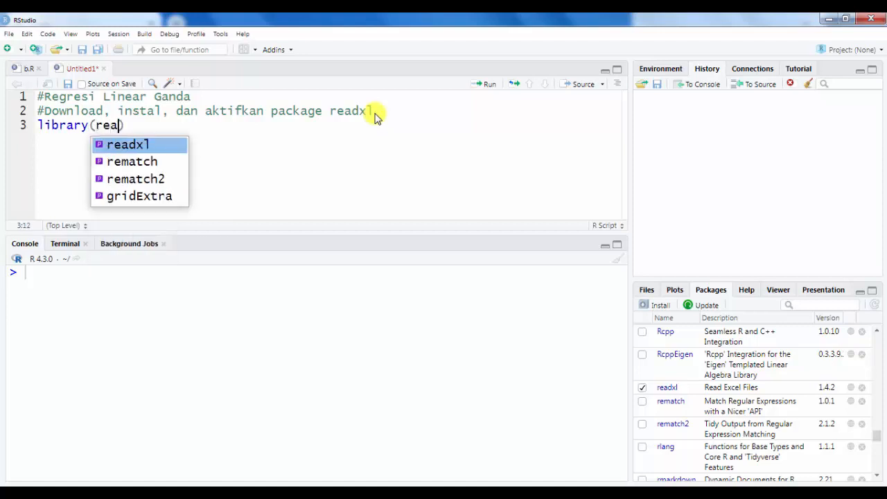
key("Tab")
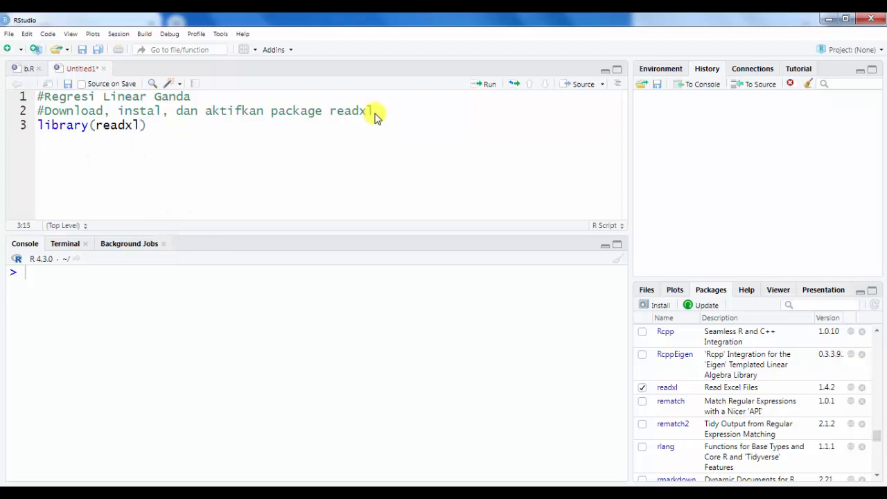
key("ctrl+Return")
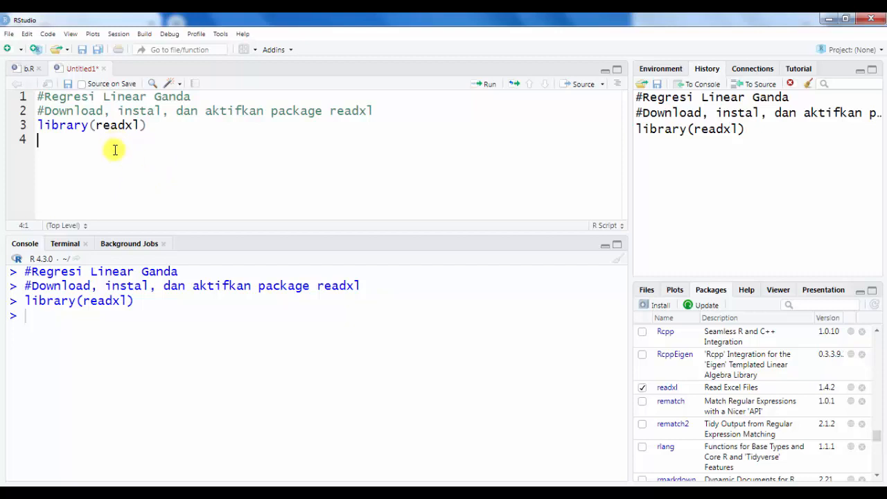
- Write the comment "#Input Data" after a blank line, followed by the line data_gan <- read.csv(choose.files())
key("Return")
type("#Input Data")
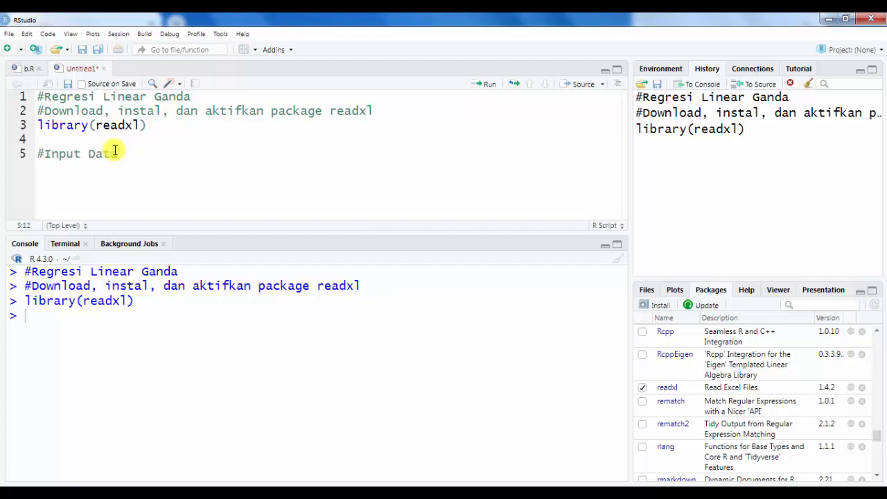
key("Return")
type("Da")
key("BackSpace")
key("BackSpace")
type("data_gan")
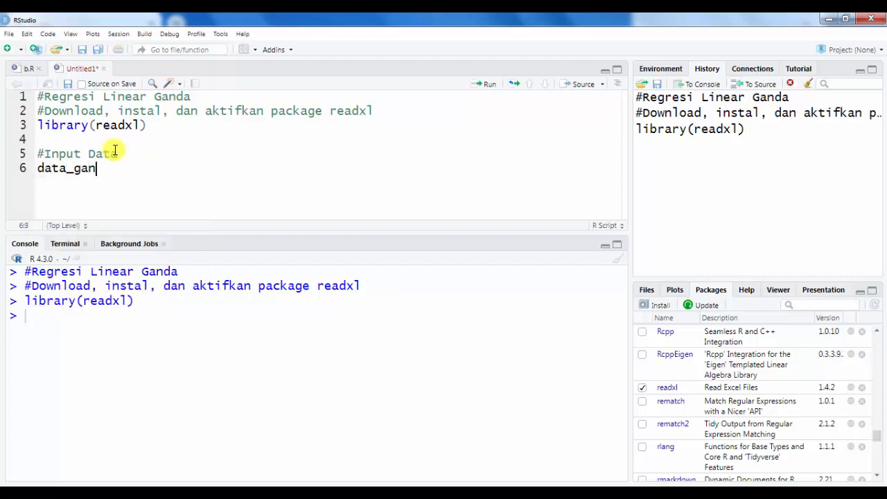
type(" <- read.")
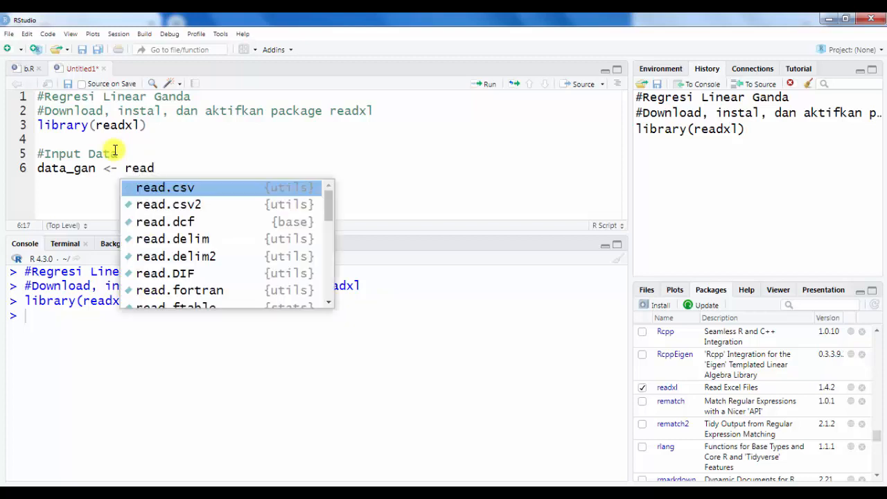
left_click(194, 189)
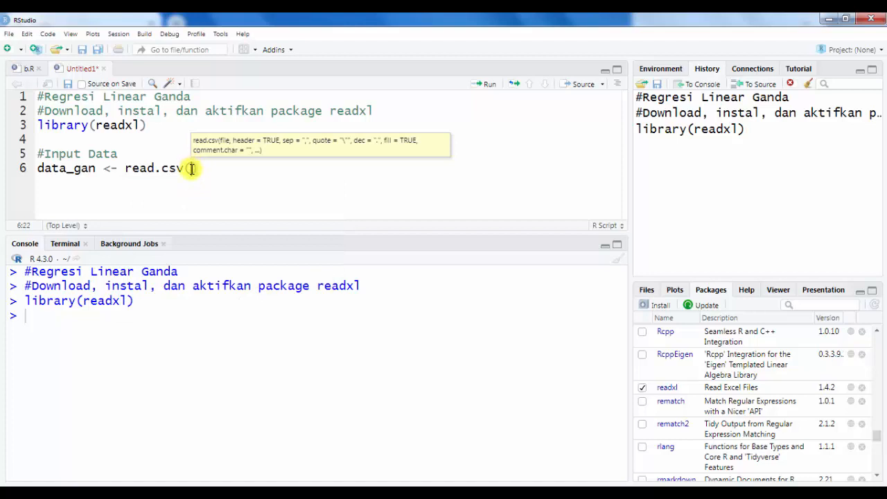
type("choose.")
key("Down")
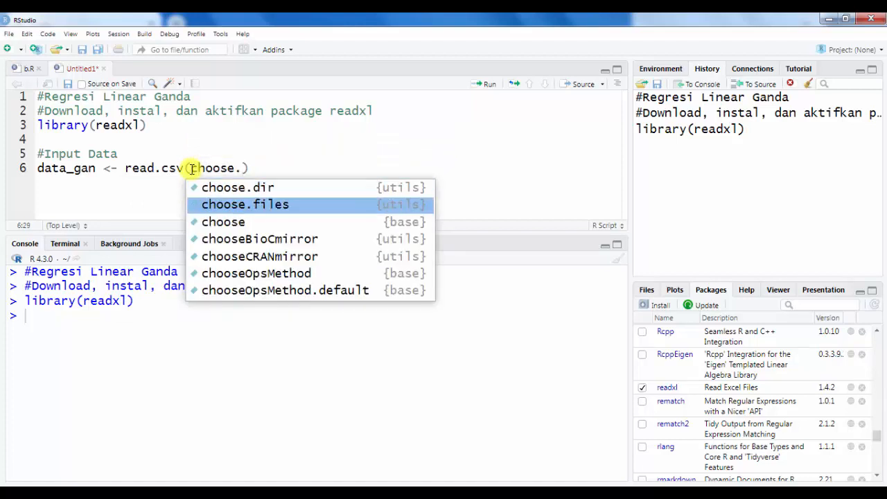
key("Return")
key("Right")
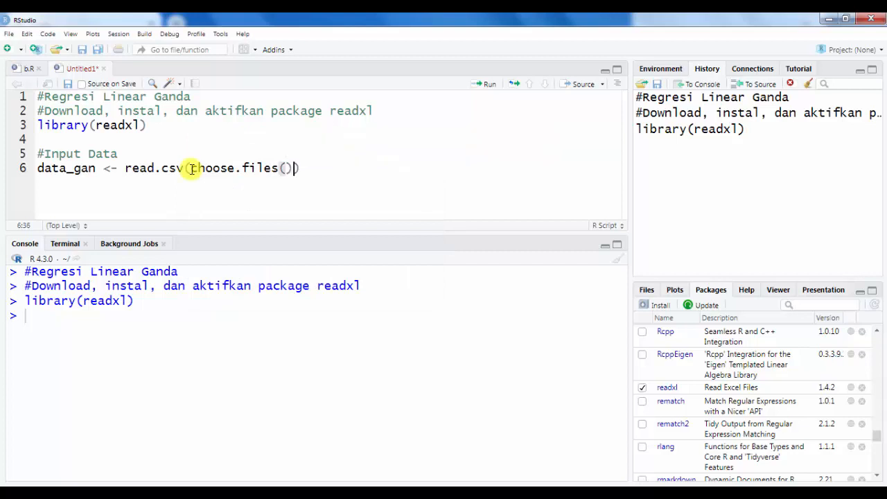
- Run the data input lines and load the HeatingOil CSV file from E:, STMIK IKMI, Matematika Statistika, Data
key("ctrl+Return")
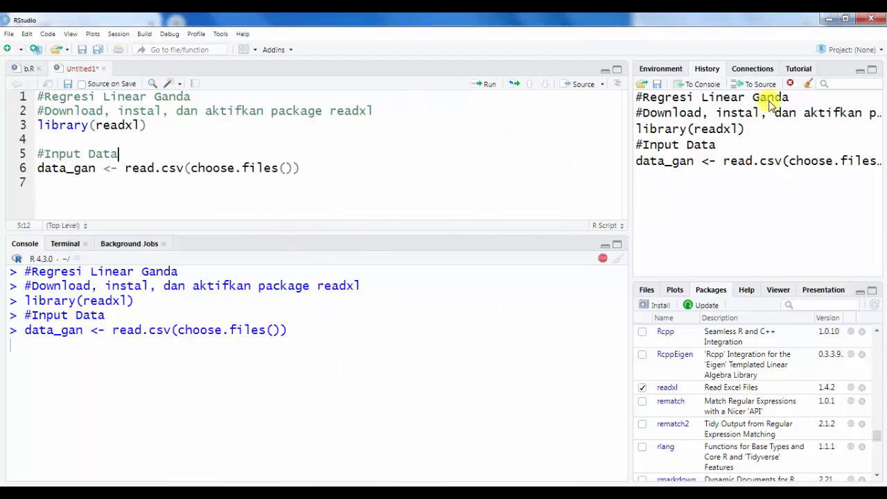
left_click(829, 18)
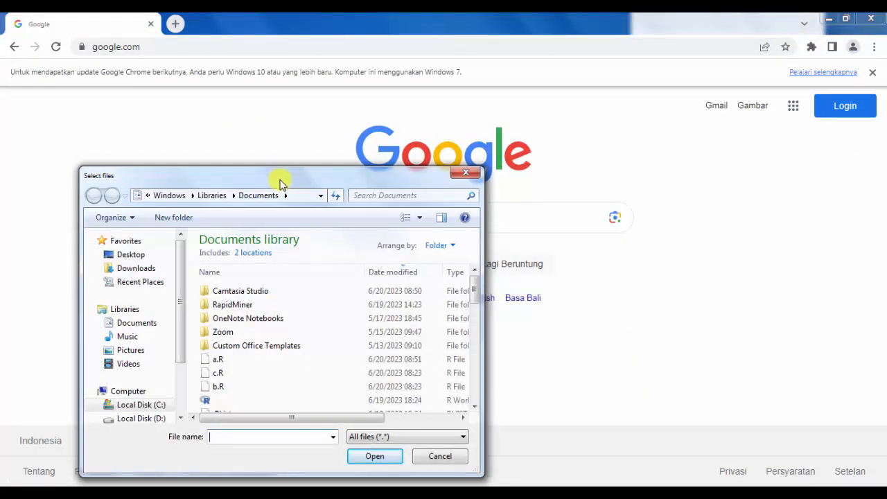
scroll(170, 387, "down", 2)
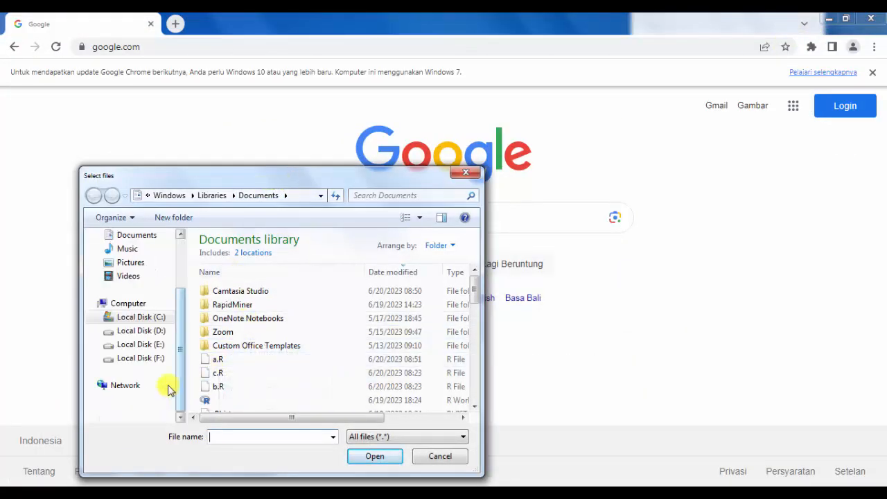
left_click(149, 345)
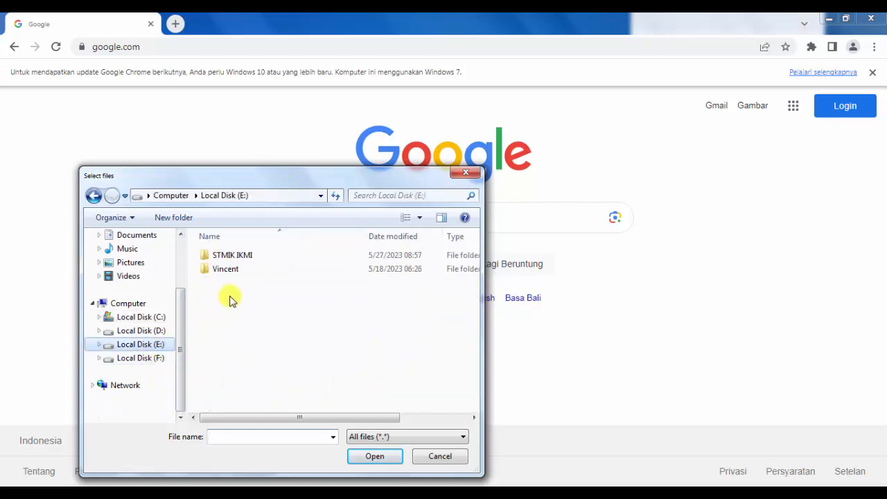
double_click(231, 256)
double_click(256, 311)
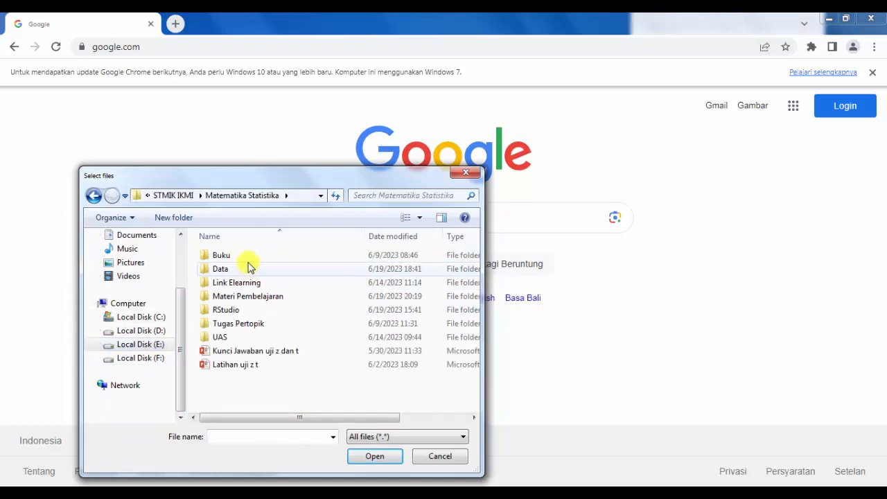
double_click(247, 268)
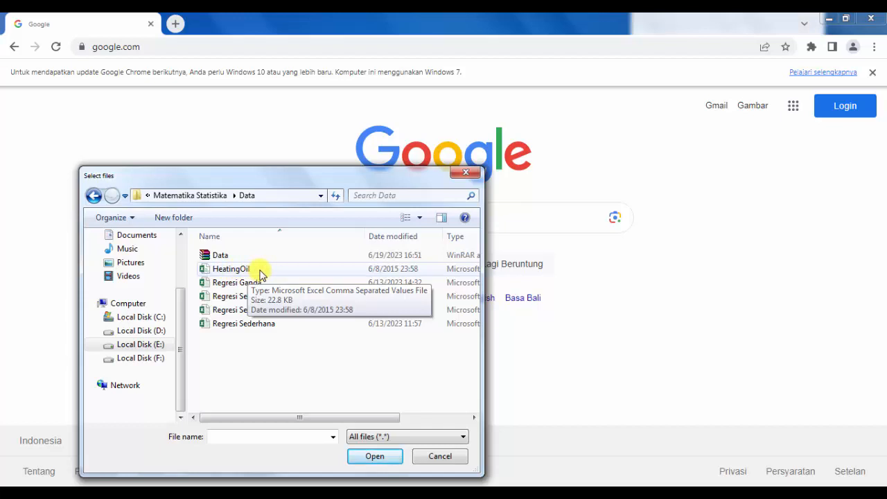
left_click(256, 270)
left_click(383, 458)
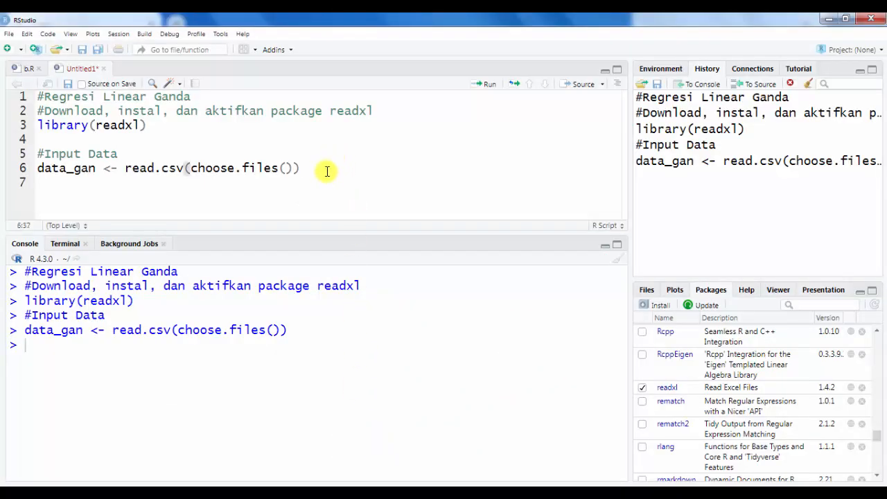
- Add and run head(data_gan) below the import line, and examine the Heating_Oil and other column names in the output
key("Return")
type("head")
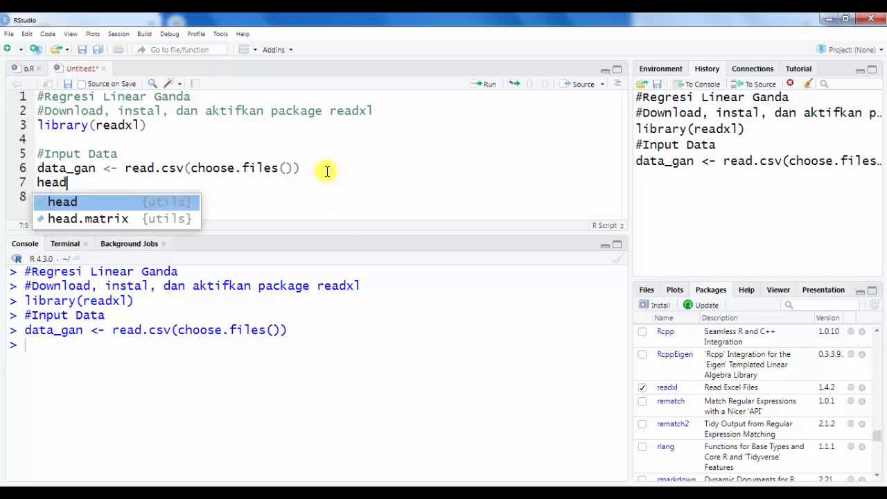
type("(data")
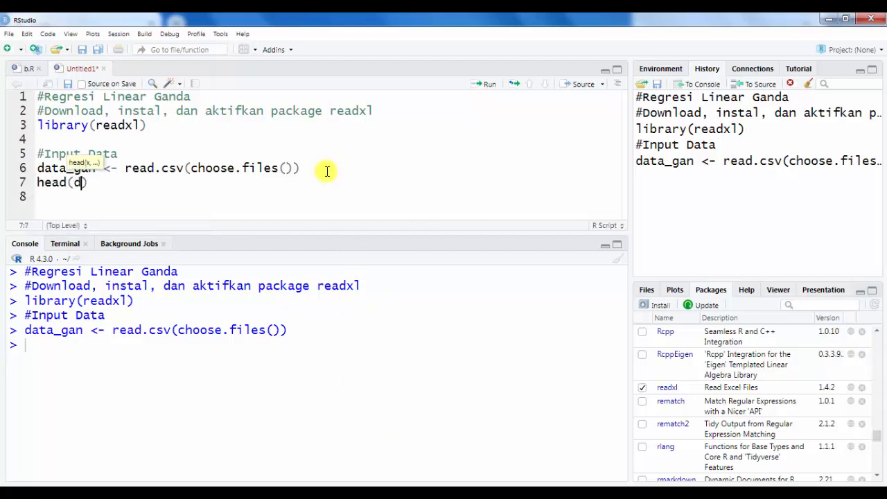
type("_gan")
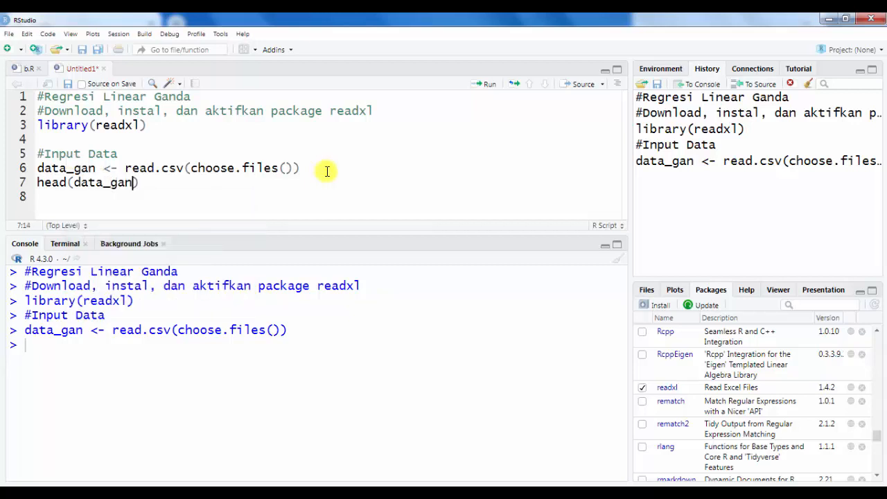
key("ctrl+Return")
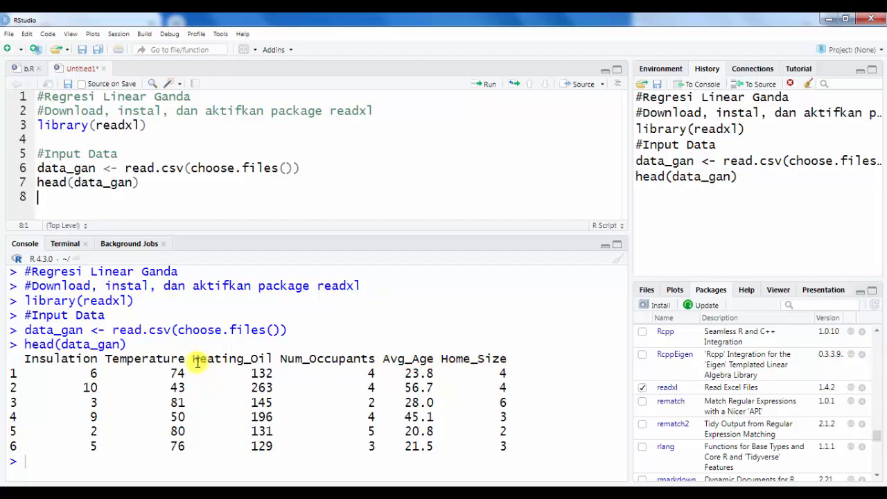
left_click_drag(192, 361, 272, 360)
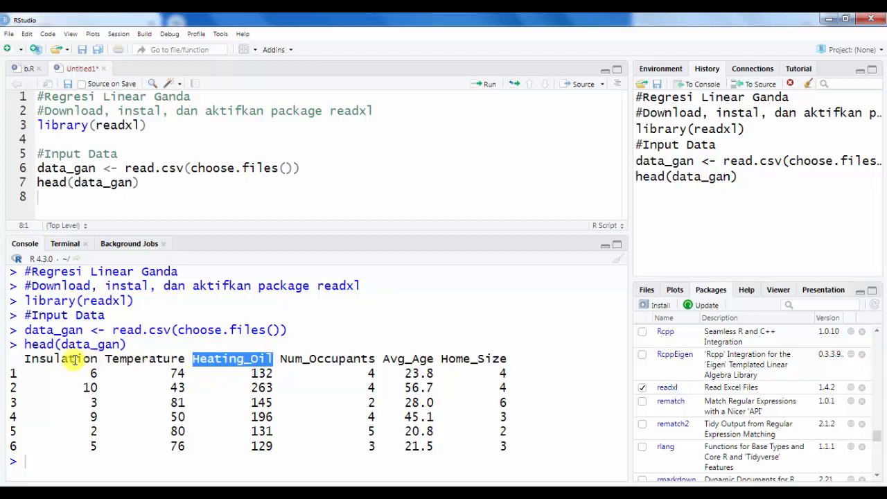
left_click_drag(26, 359, 170, 360)
left_click_drag(295, 359, 345, 360)
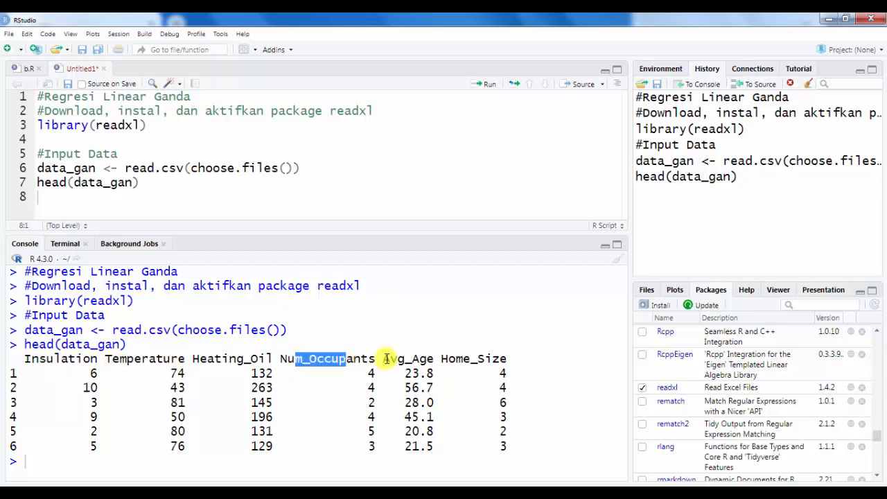
left_click_drag(405, 359, 499, 359)
- Add the comment "#Model regresi linear ganda" at the end of the script, after a blank line
left_click(142, 203)
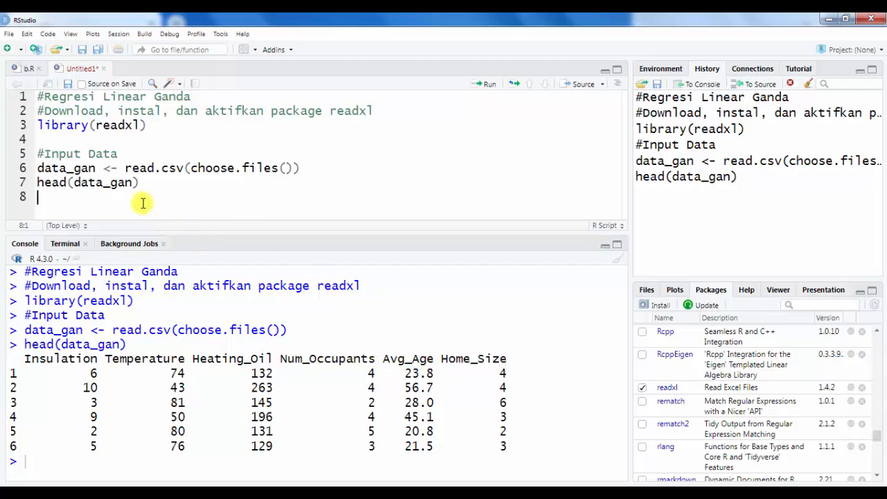
key("Return")
type("#Model R")
key("BackSpace")
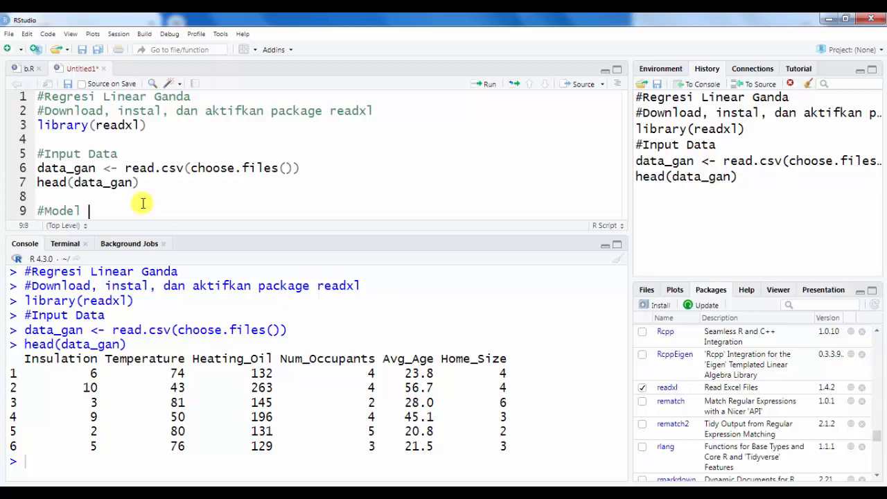
type("regres")
type("i linear ganda")
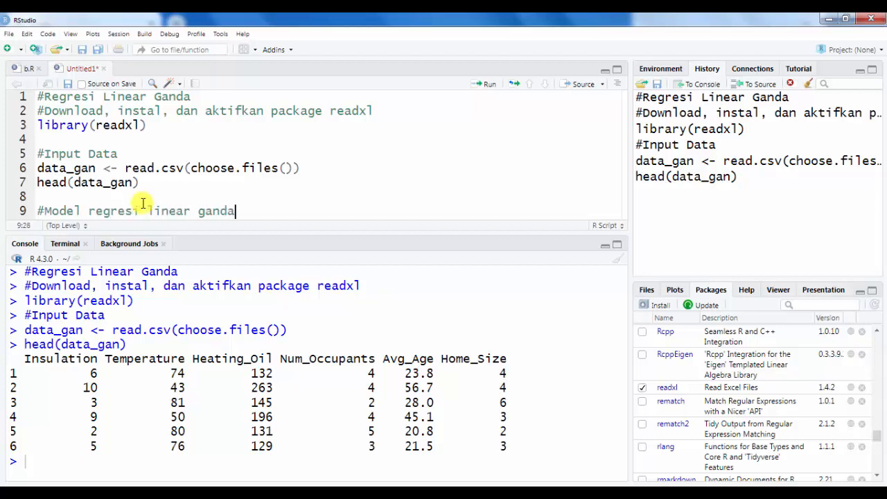
key("Return")
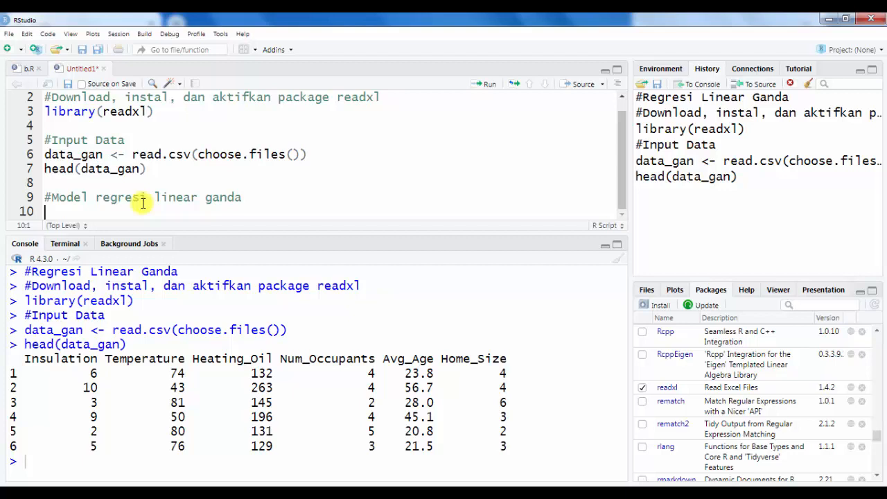
- Start the model line reg_gan <- lm() below the comment, entering Heating_Oil ~ as the dependent side of the formula
type("reg_gan <-")
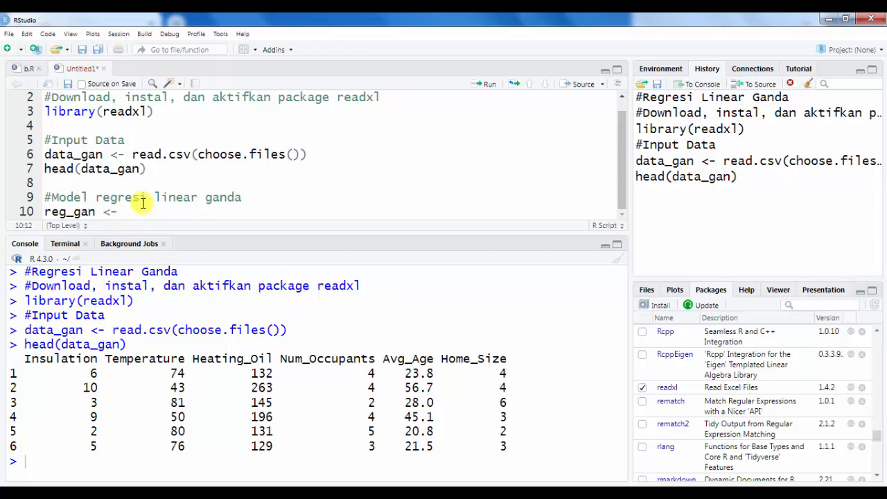
type(" lm(")
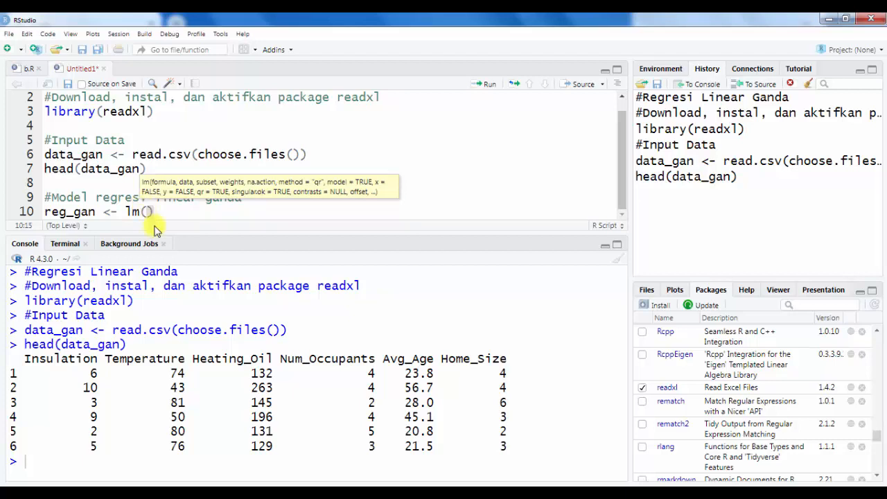
left_click_drag(194, 362, 273, 359)
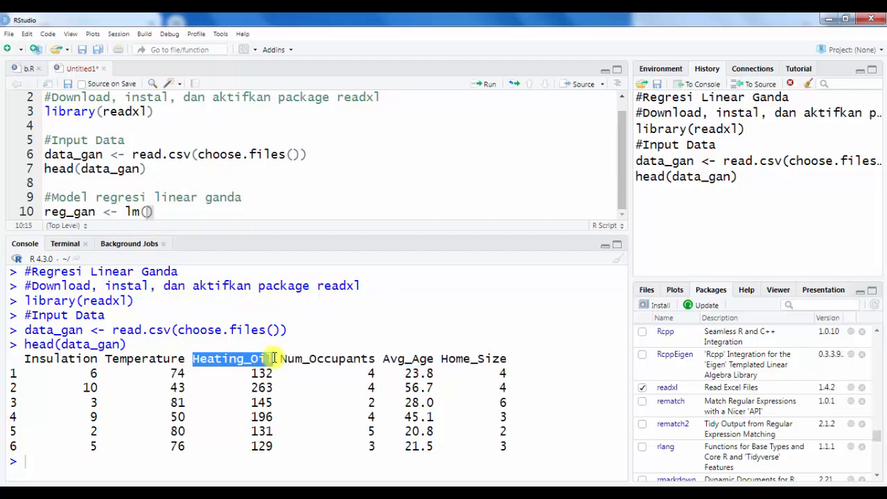
left_click(146, 213)
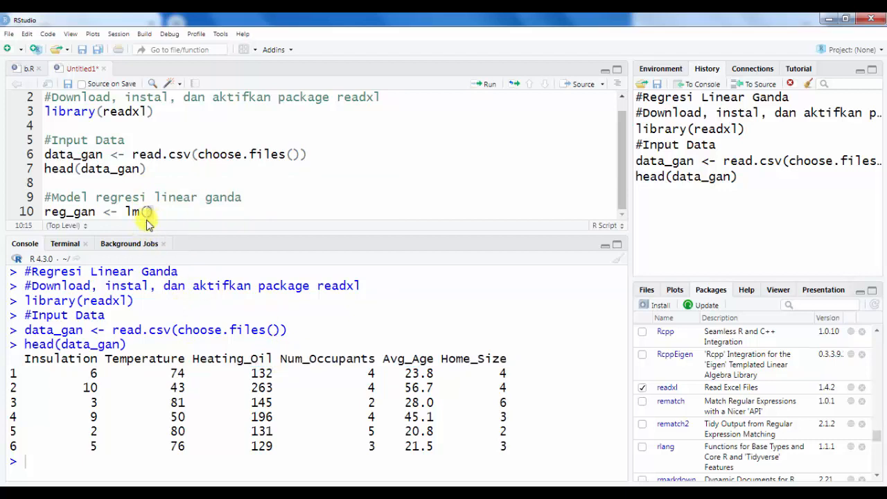
type("Heating_Oil")
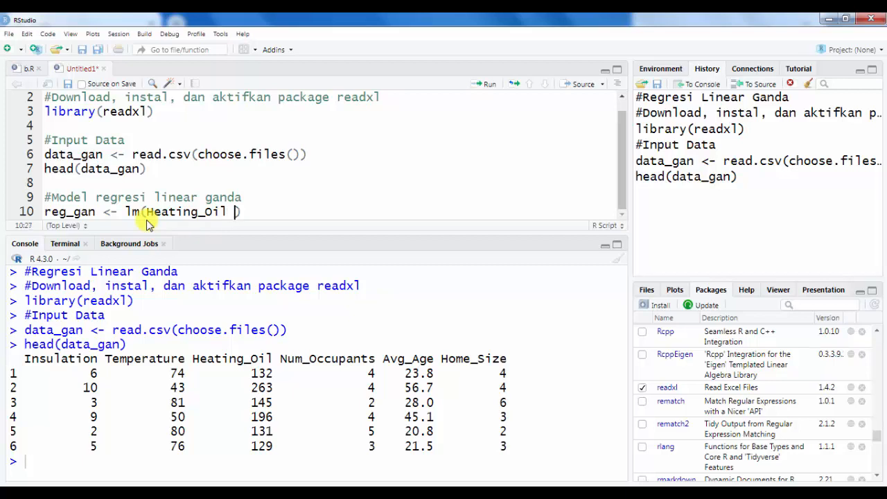
type("~")
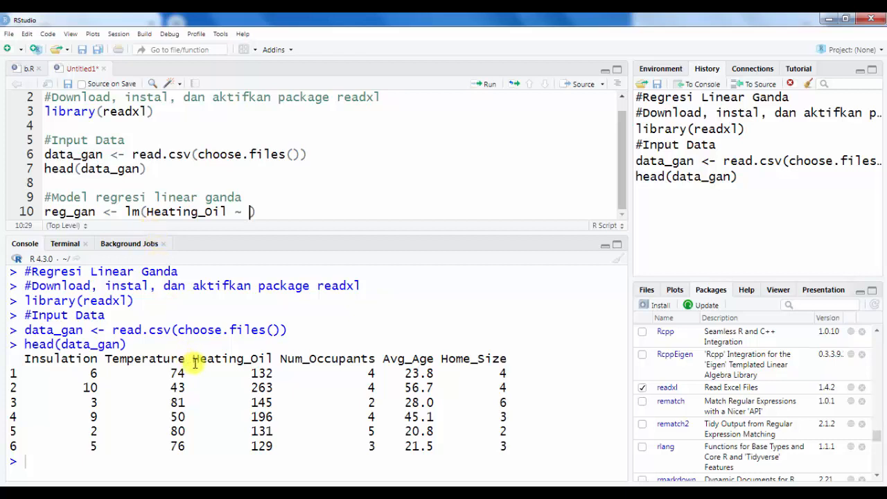
left_click_drag(195, 362, 251, 368)
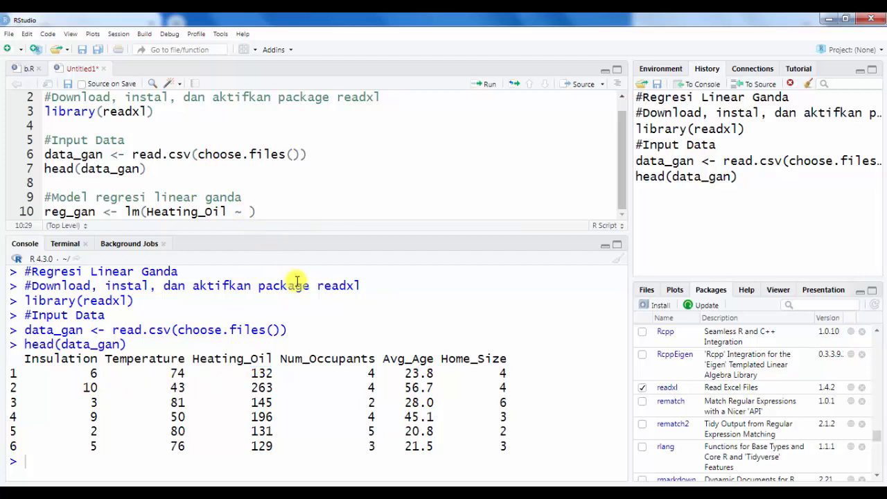
- Complete the lm call with . for all remaining predictors and data = data_gan, and run the model comment and line
type(",")
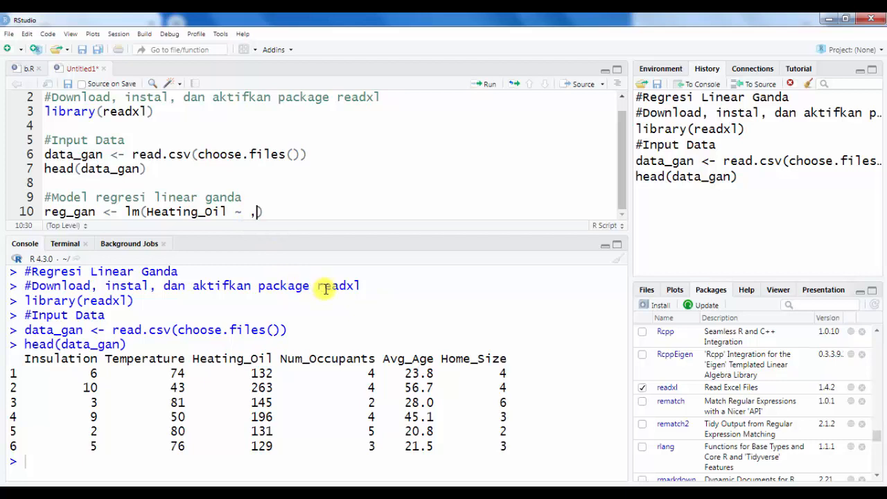
key("BackSpace")
type(".")
type(", data")
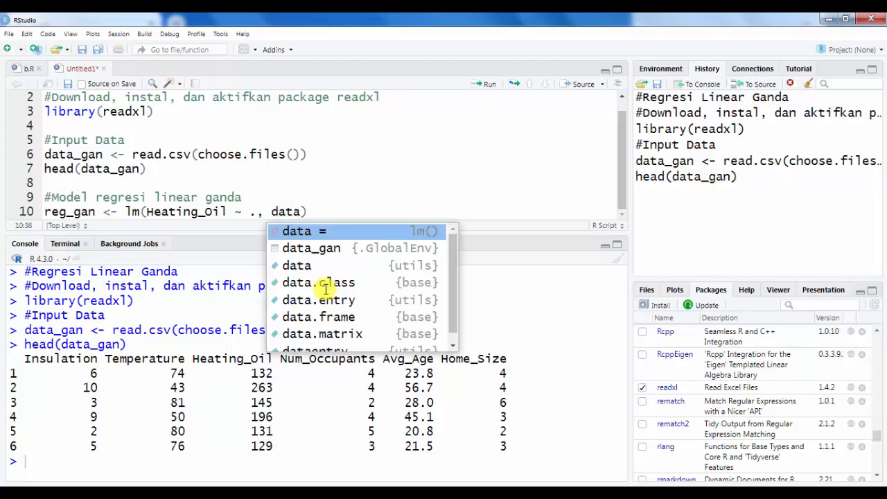
key("Tab")
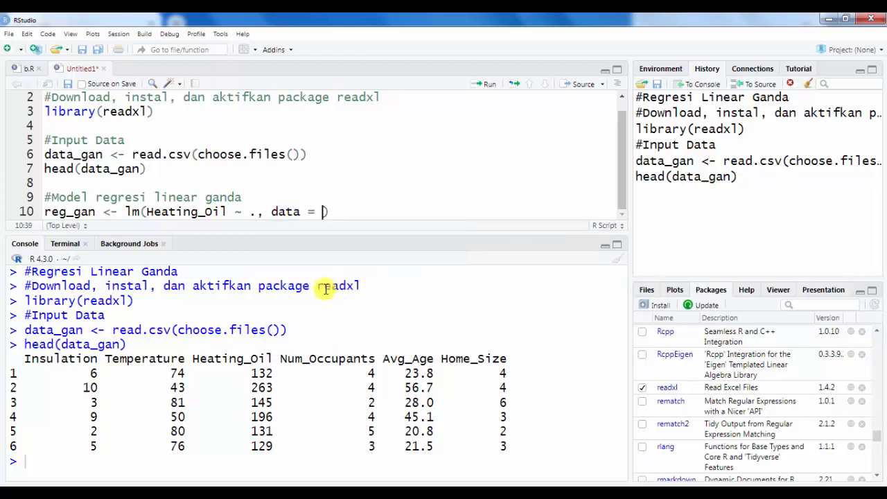
type("data_ga")
key("Tab")
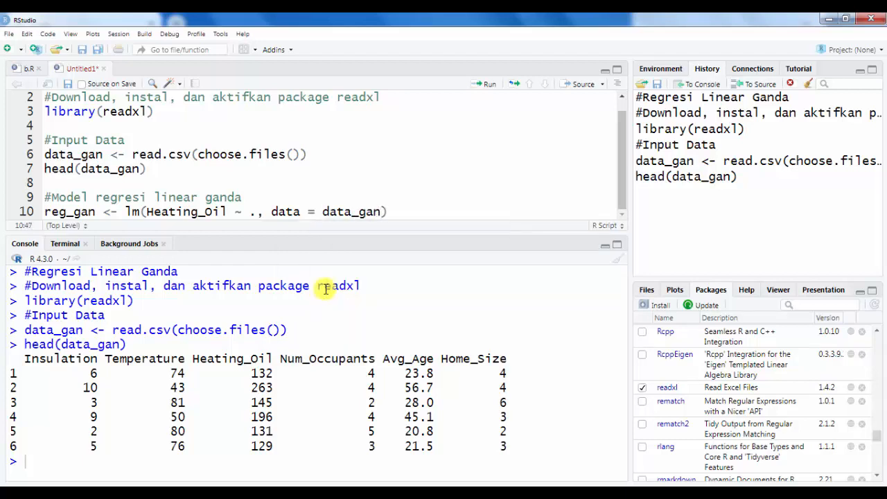
key("ctrl+Return")
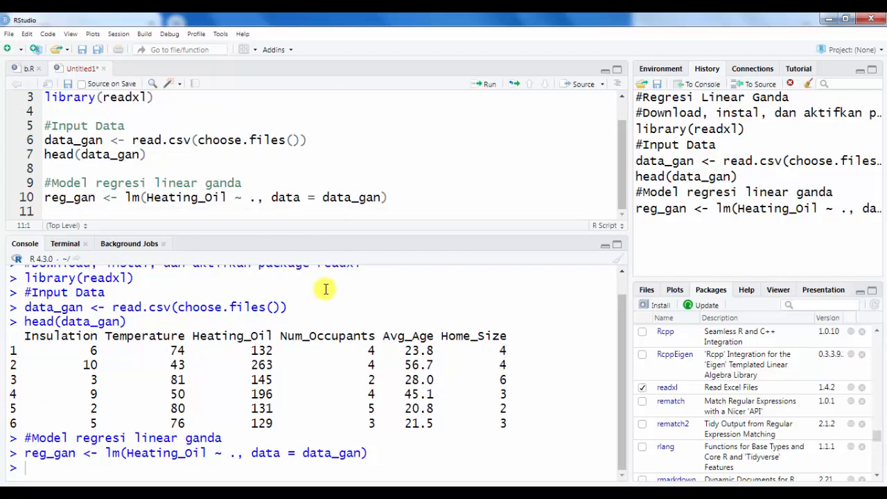
- Add the comment "#Menampilkan hasil model regresi linear ganda" on the line below the model
type("#Menampilkan")
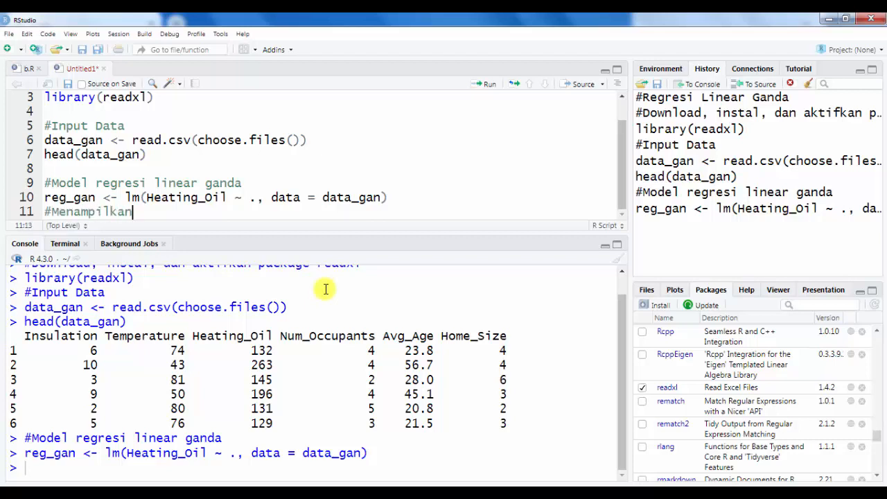
type(" hasil model r")
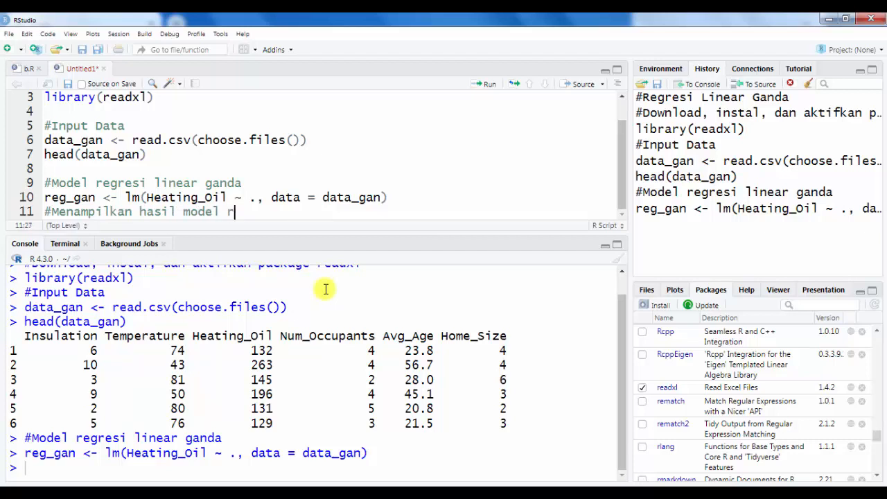
type("egresi linear s")
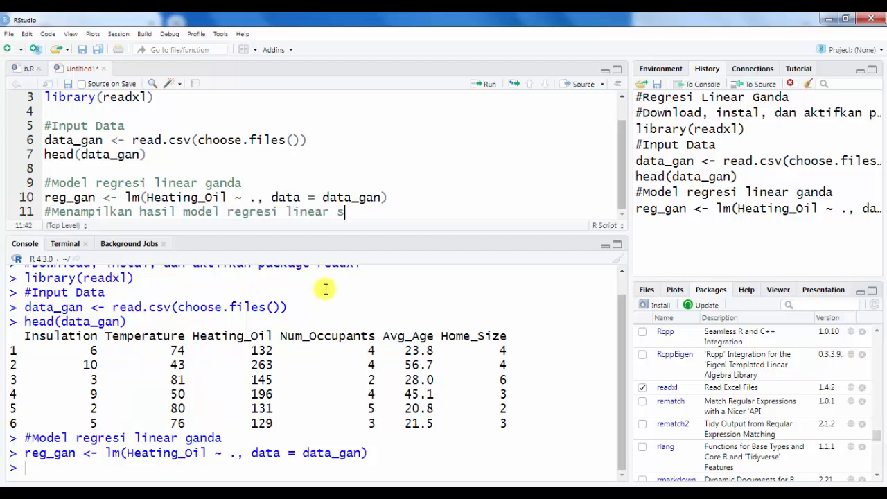
key("BackSpace")
type("ganda")
key("Return")
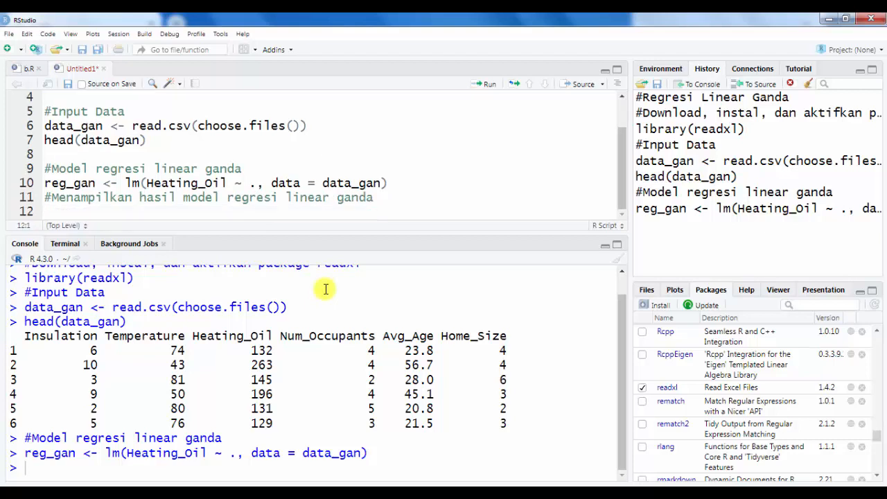
- Add summary(reg_gan) below the comment and run both lines
type("summary(")
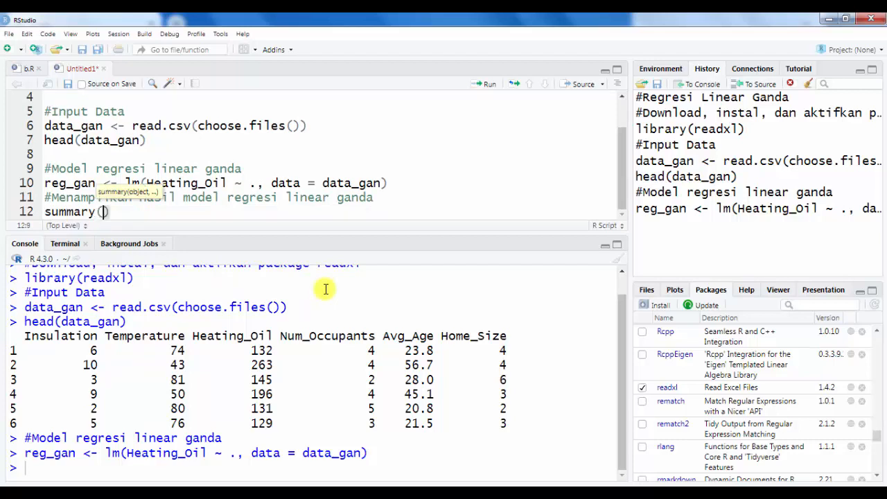
type("reg_")
key("Return")
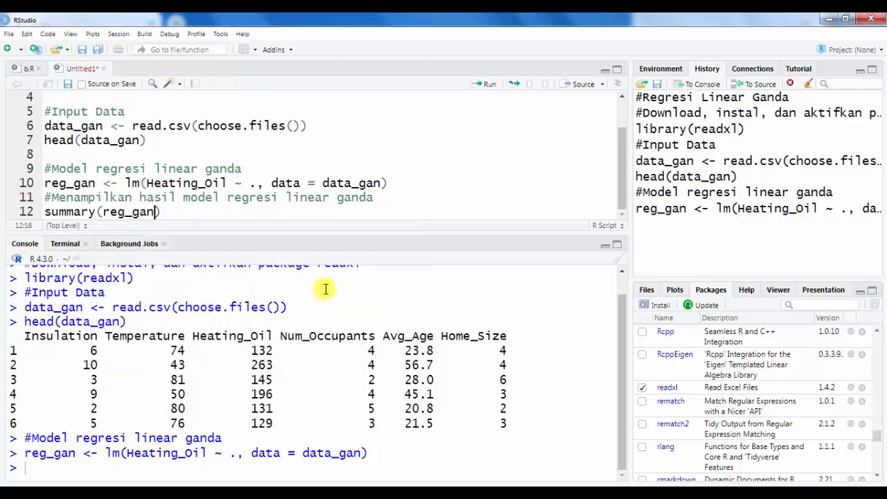
key("ctrl+Return")
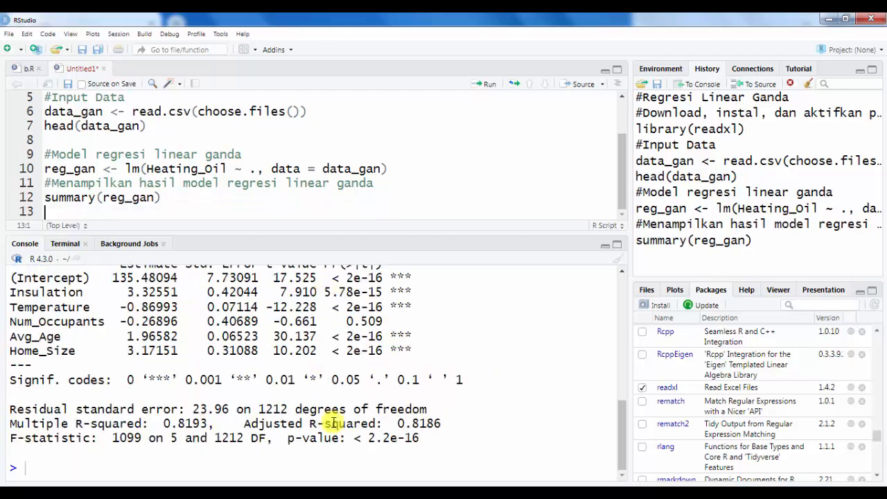
- Examine the model formula in the summary's call and the predictors listed in its coefficients table
scroll(270, 360, "up", 5)
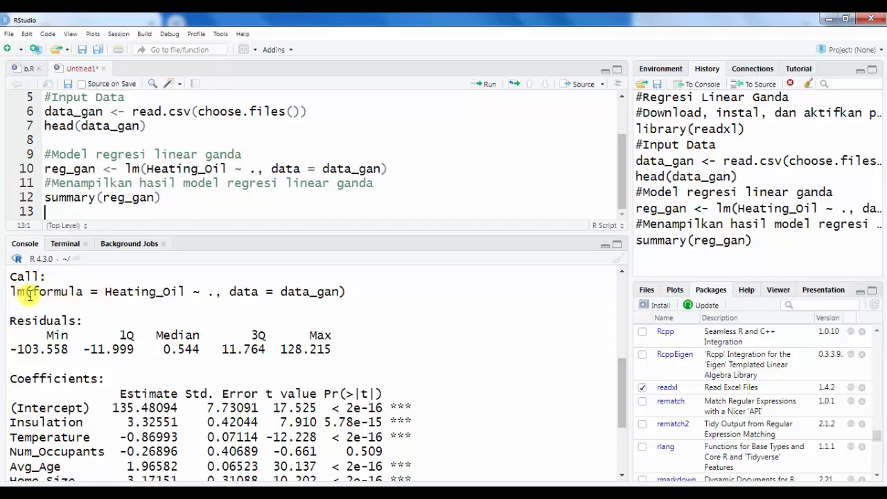
left_click_drag(106, 293, 208, 301)
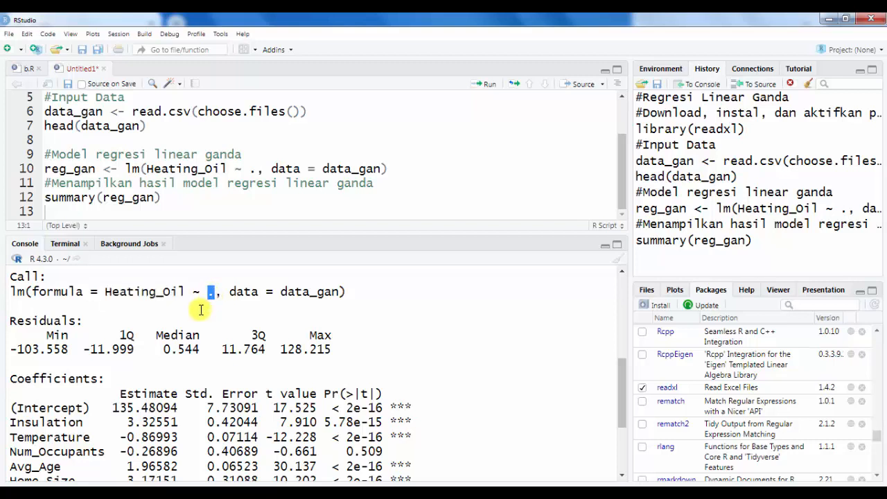
scroll(199, 310, "down", 2)
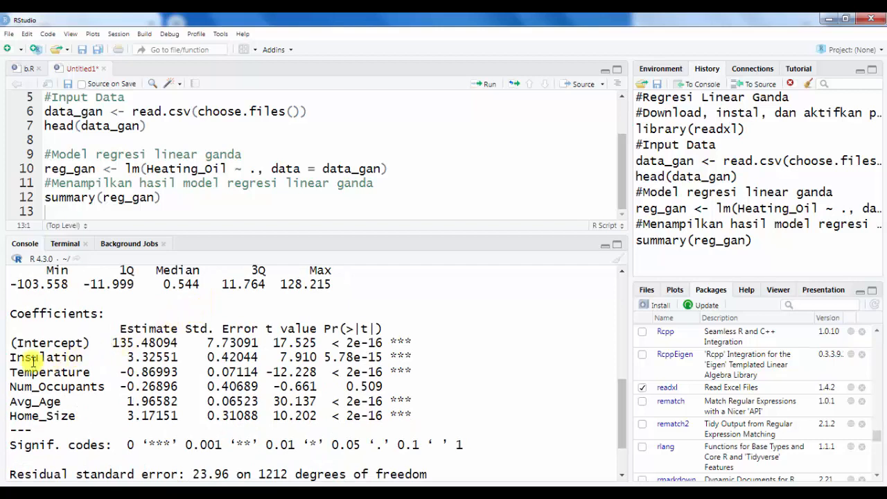
left_click_drag(11, 358, 88, 354)
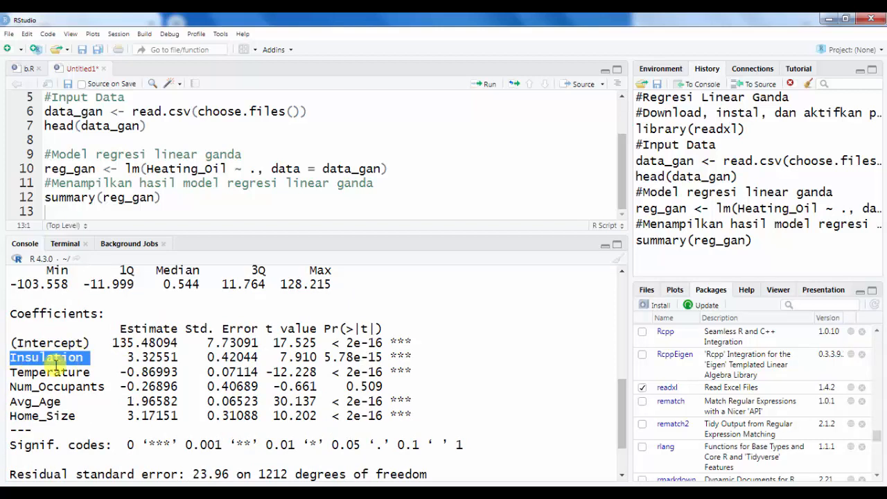
left_click(20, 370)
left_click_drag(11, 372, 90, 374)
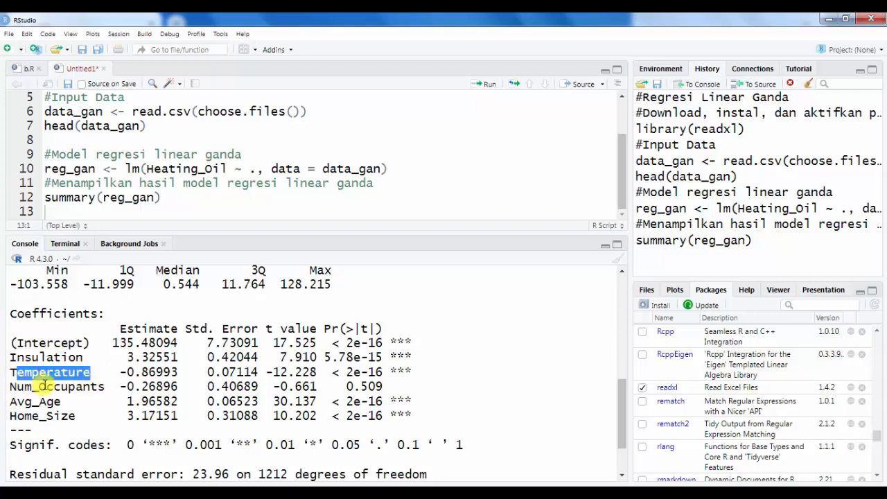
left_click(73, 386)
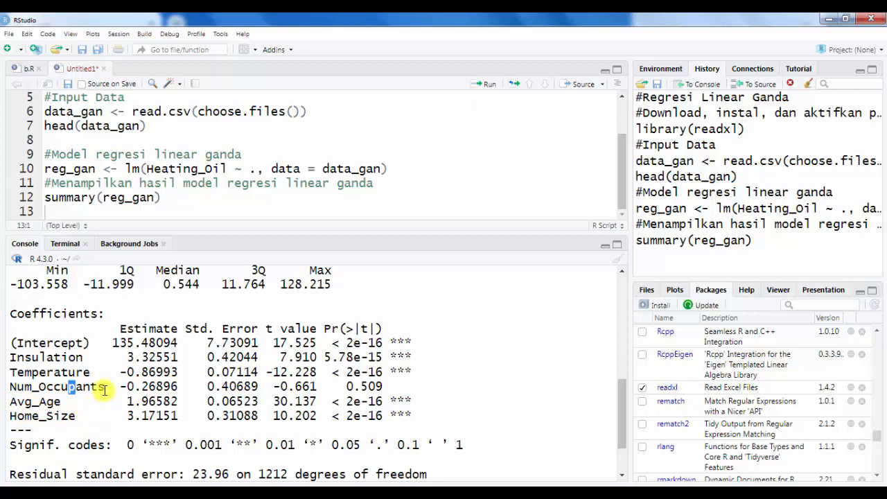
scroll(104, 391, "up", 3)
scroll(111, 374, "down", 3)
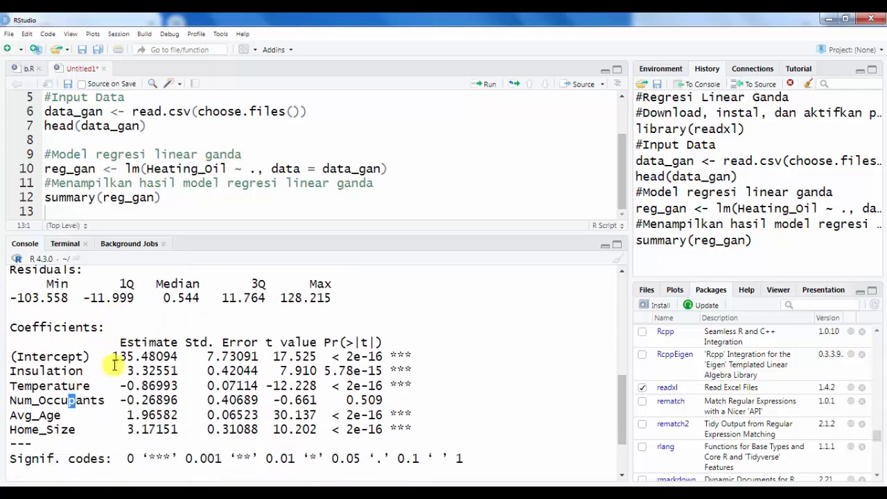
left_click(192, 315)
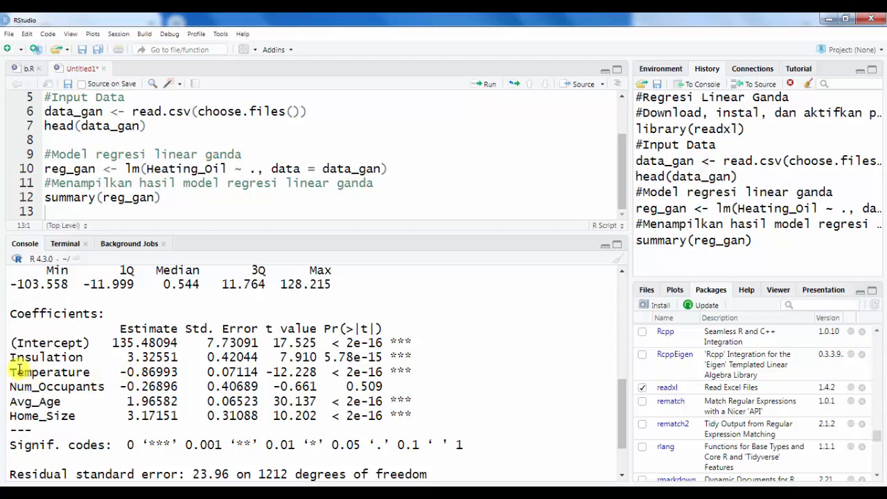
- Examine the Pr(>|t|) values and significance of Insulation and Temperature in the coefficients table
left_click_drag(12, 358, 83, 357)
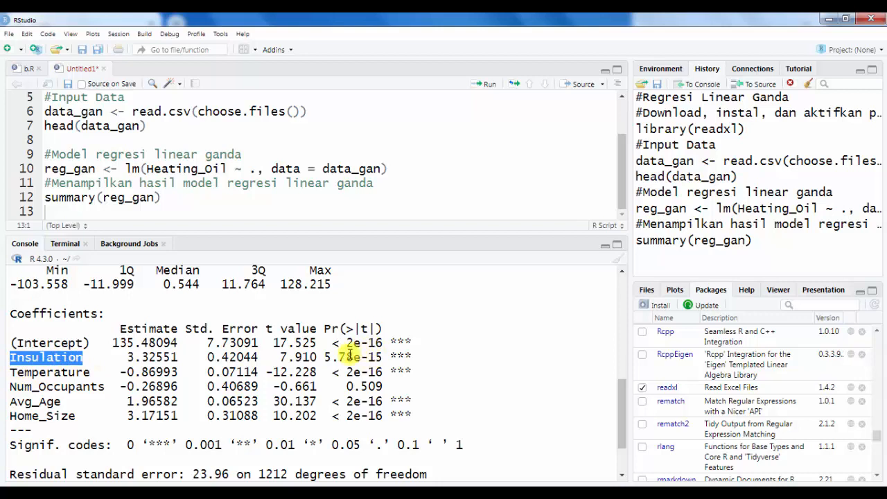
left_click_drag(324, 357, 382, 358)
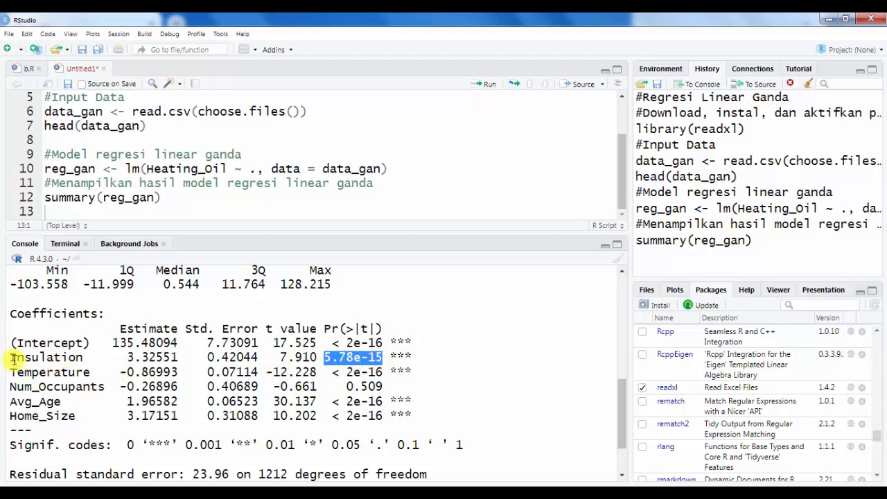
left_click_drag(9, 358, 91, 355)
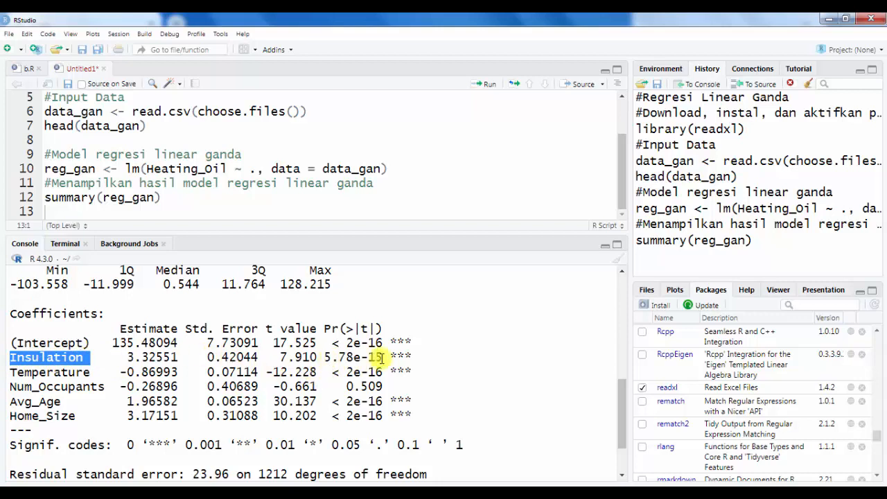
scroll(380, 358, "down", 2)
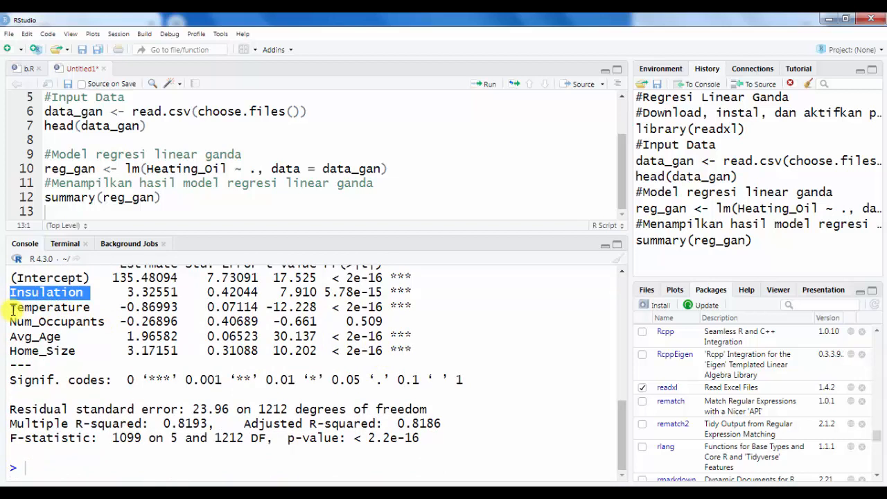
left_click_drag(7, 308, 85, 307)
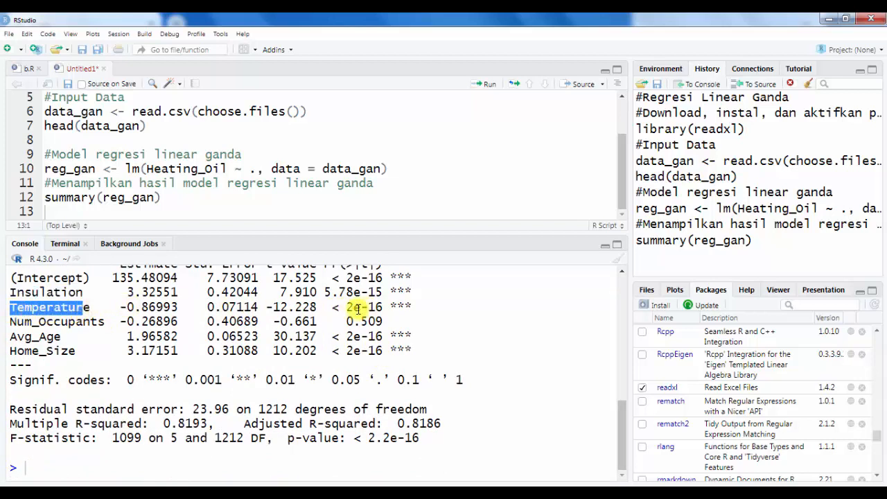
scroll(350, 308, "up", 2)
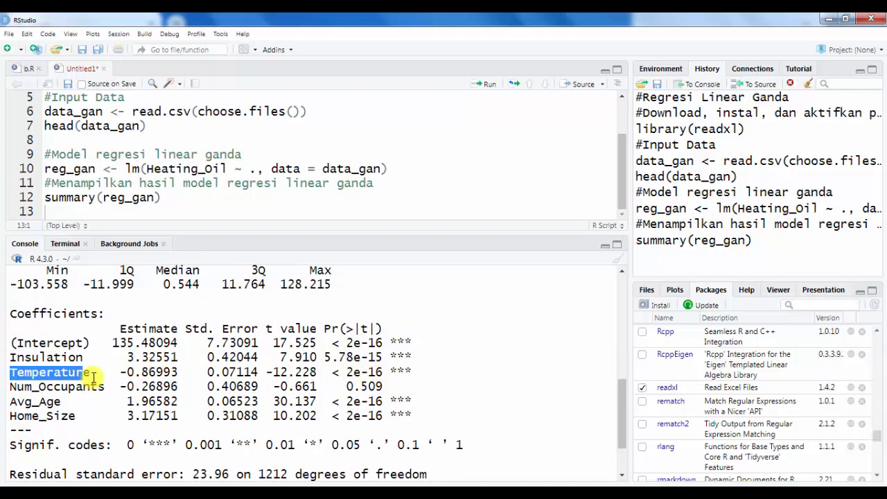
left_click_drag(90, 372, 15, 372)
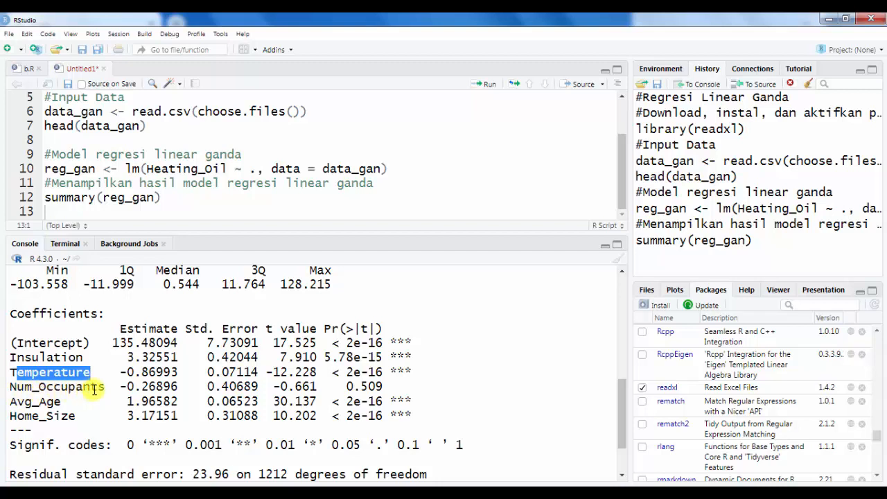
left_click(184, 386)
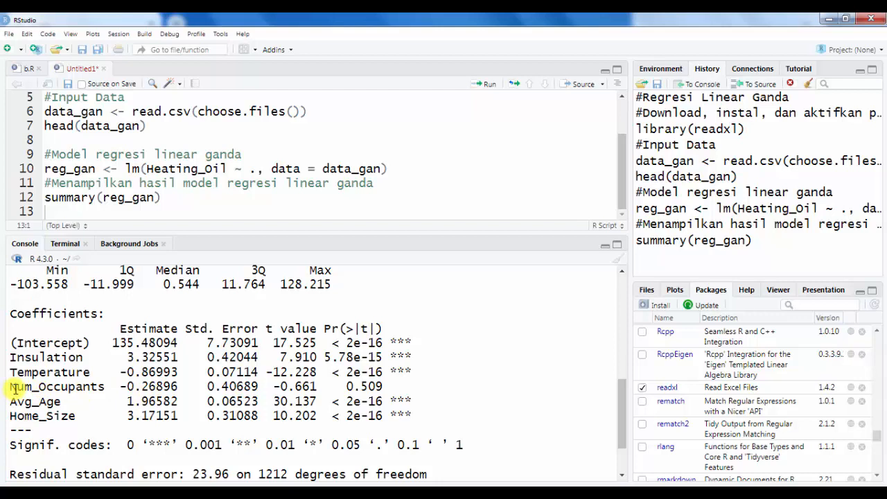
- Examine the Pr(>|t|) values and significance of Num_Occupants, Avg_Age and the remaining predictors in the coefficients table
left_click_drag(16, 388, 107, 388)
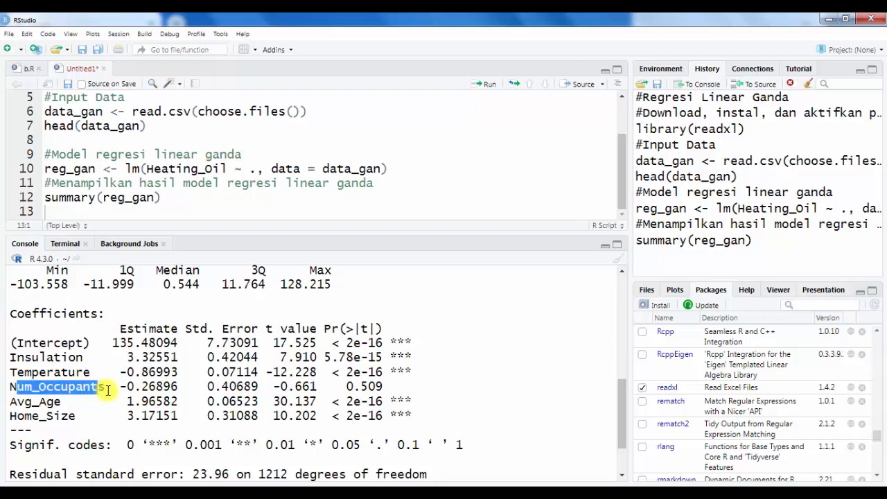
left_click(14, 388)
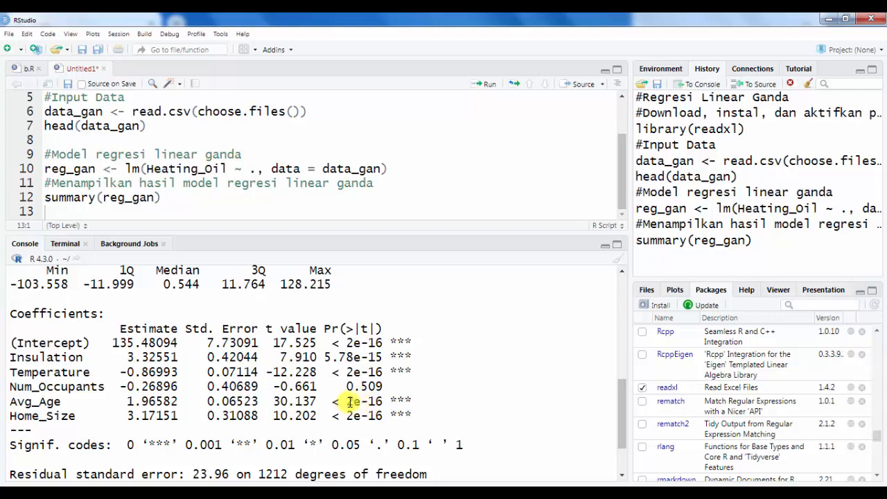
left_click_drag(346, 401, 383, 401)
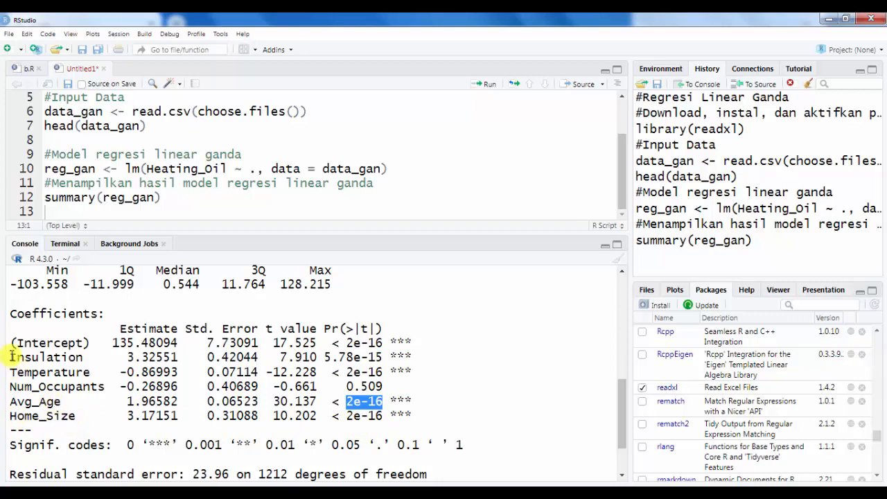
left_click_drag(9, 355, 82, 416)
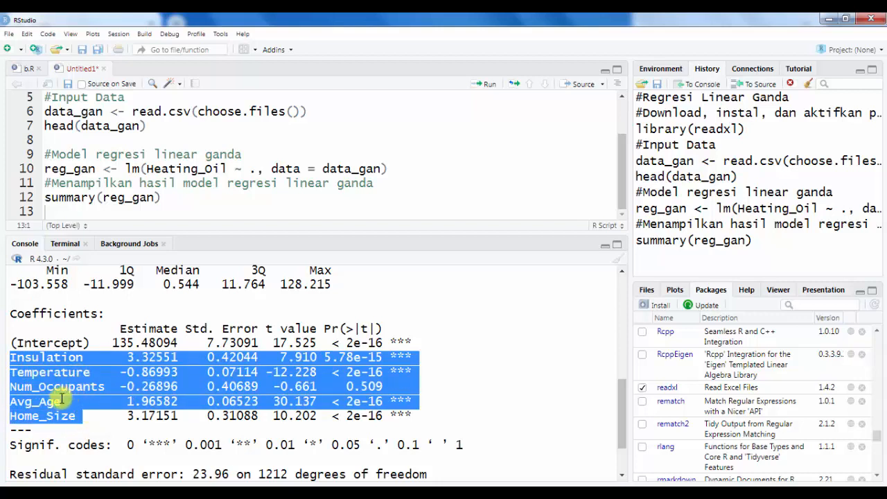
left_click(11, 393)
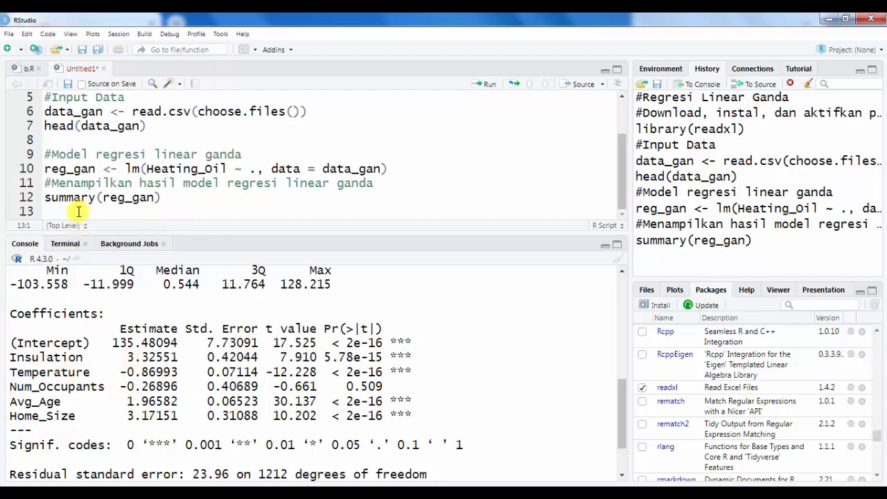
- Add the comment "#Model final setelah melakukan analisis regresi ganda" below the summary line, leaving a blank line between
key("Return")
type("#")
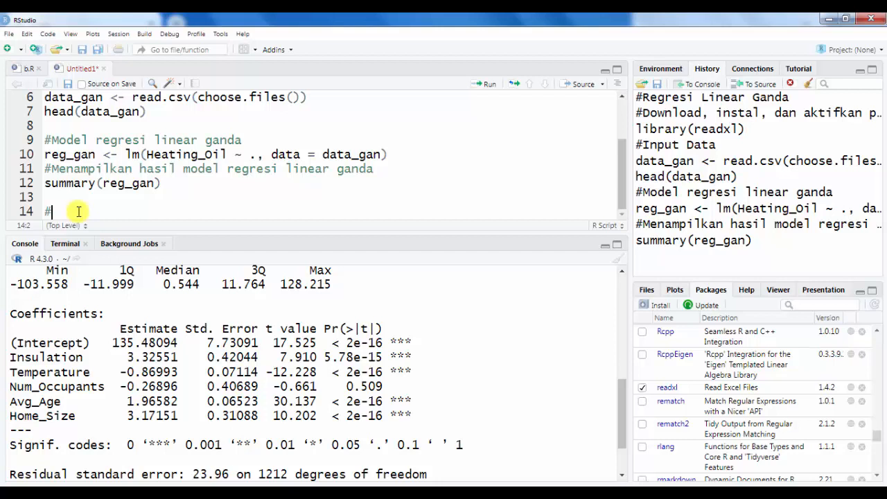
type("Model")
key("BackSpace")
key("BackSpace")
key("BackSpace")
key("BackSpace")
type("del final sete")
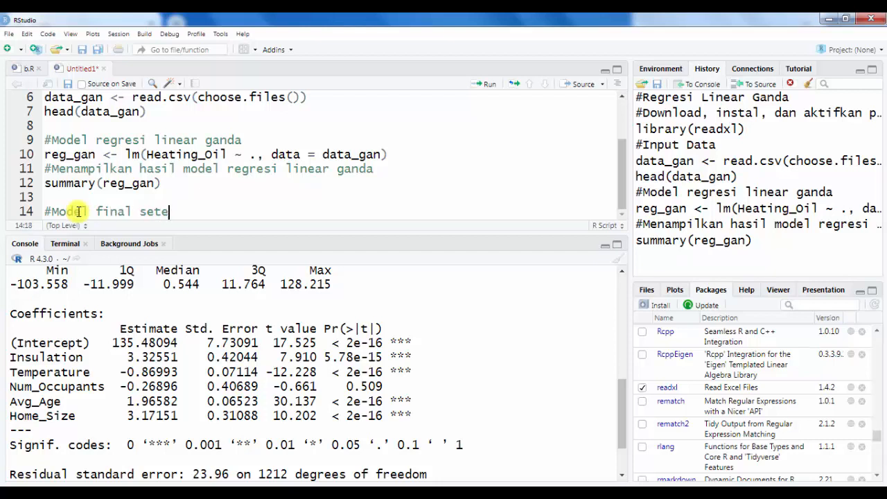
type("lah melakuka")
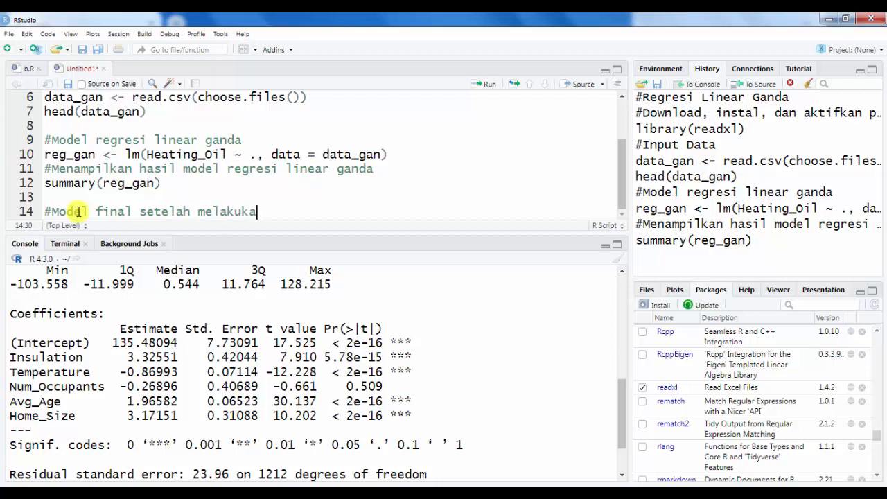
type("n analisis")
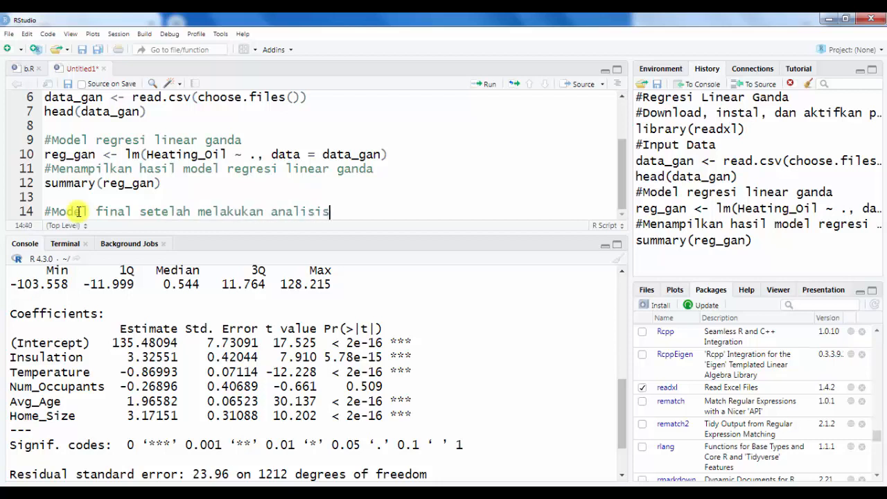
type(" regresi ganda")
key("Return")
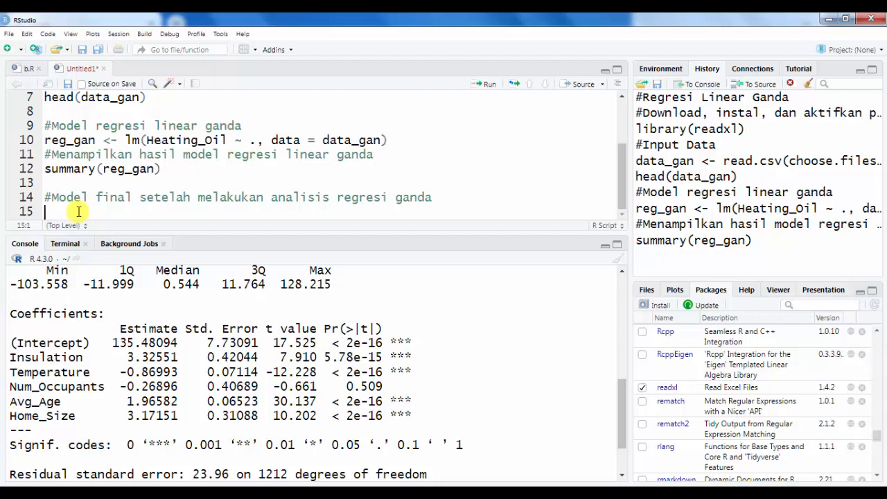
- Start the assignment reg_final_gan <- lm(Heating_Oil ~ ) below the comment, with Heating_Oil as the dependent variable
type("reg_f")
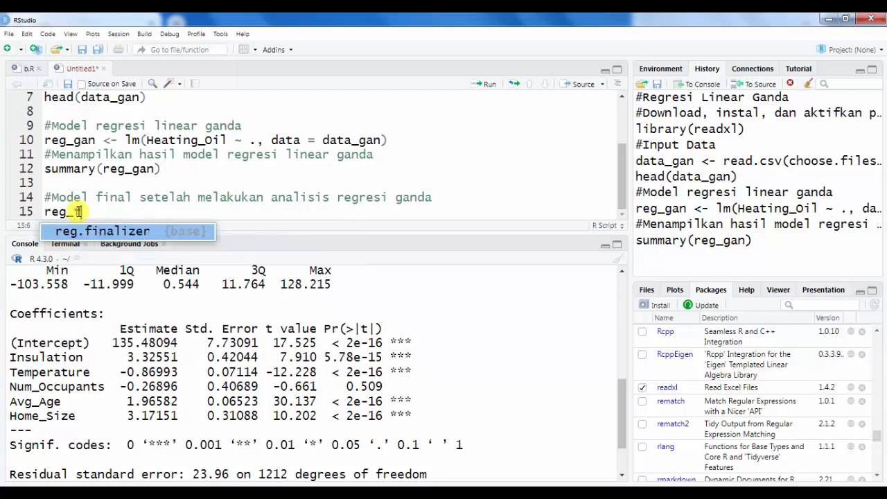
type("inal_gan <-")
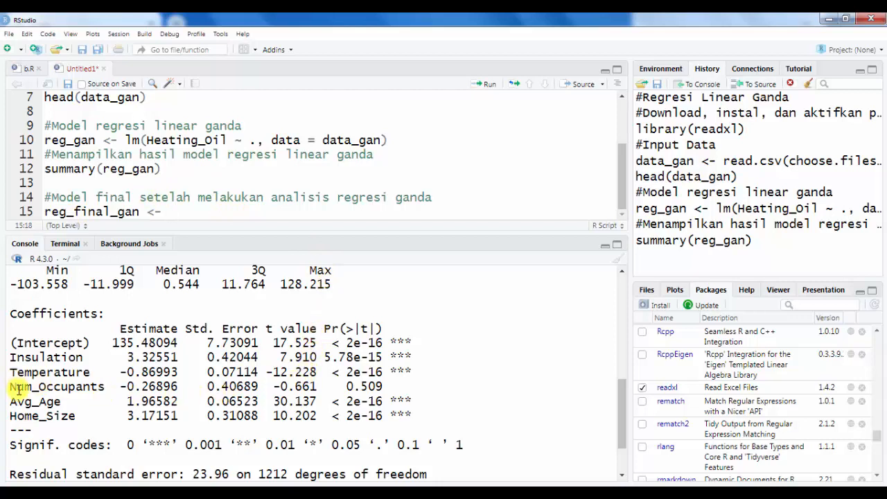
left_click_drag(10, 387, 106, 389)
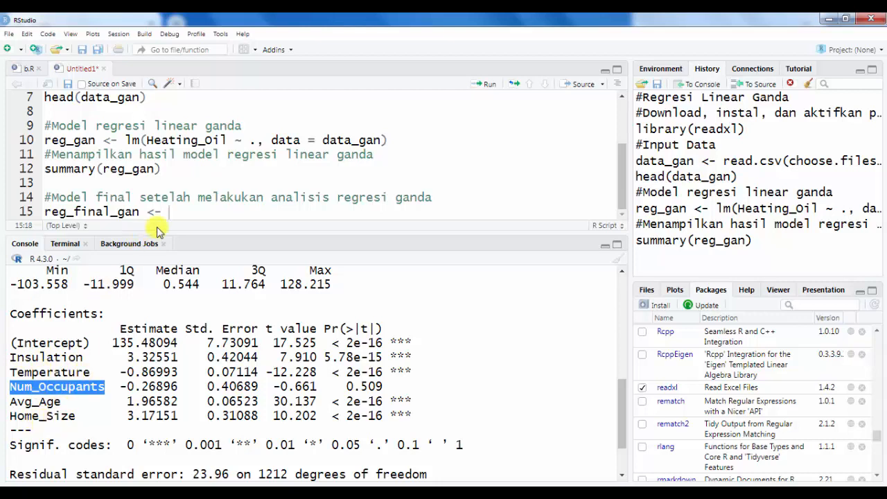
left_click(173, 213)
type("l")
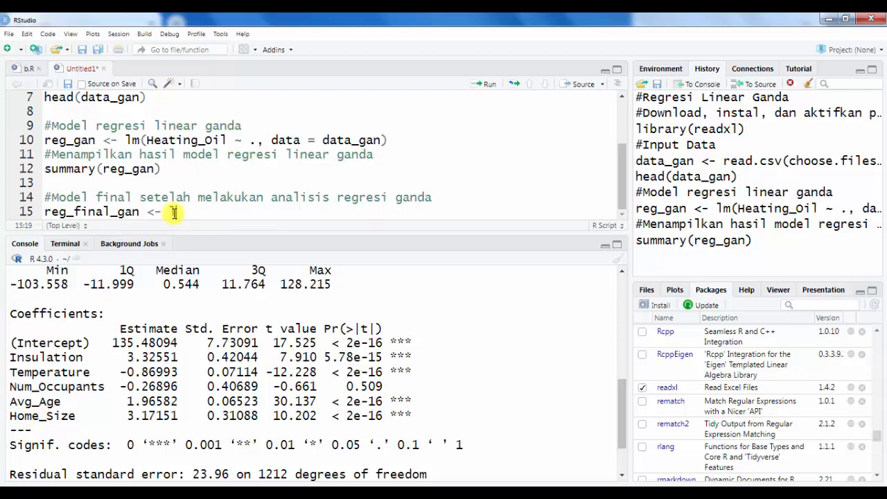
type("m(")
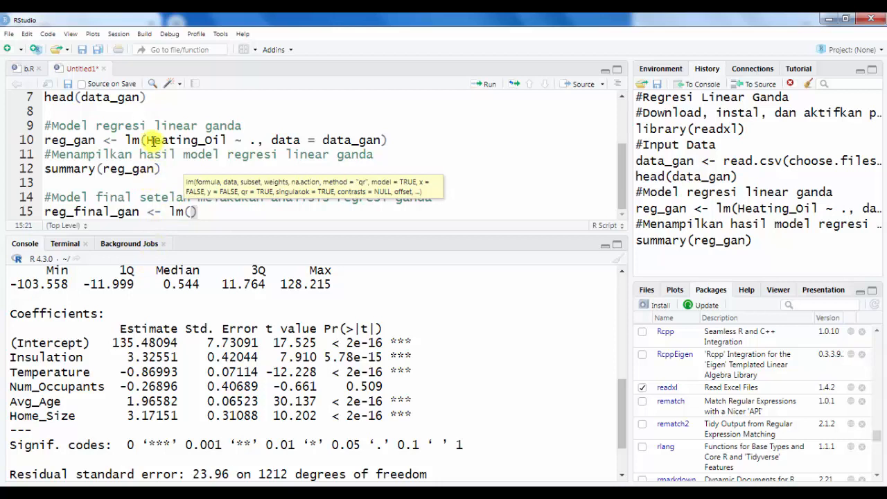
left_click_drag(147, 141, 229, 140)
key("ctrl+c")
left_click(189, 212)
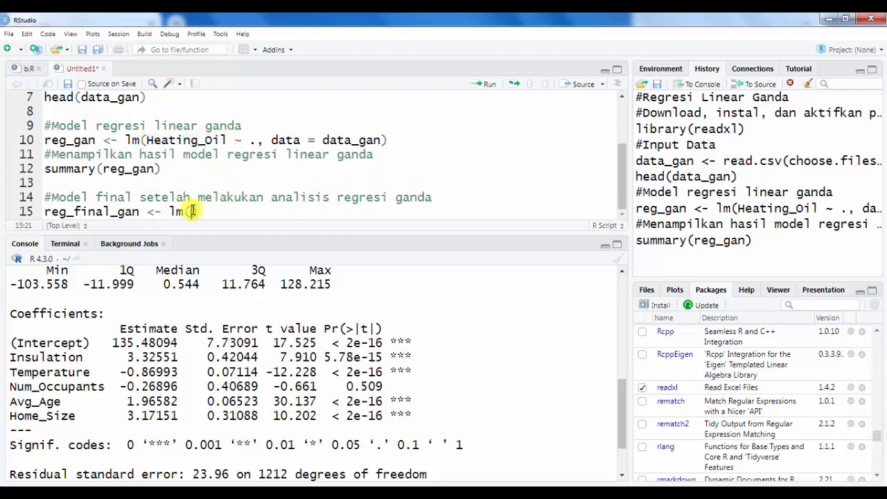
key("ctrl+v")
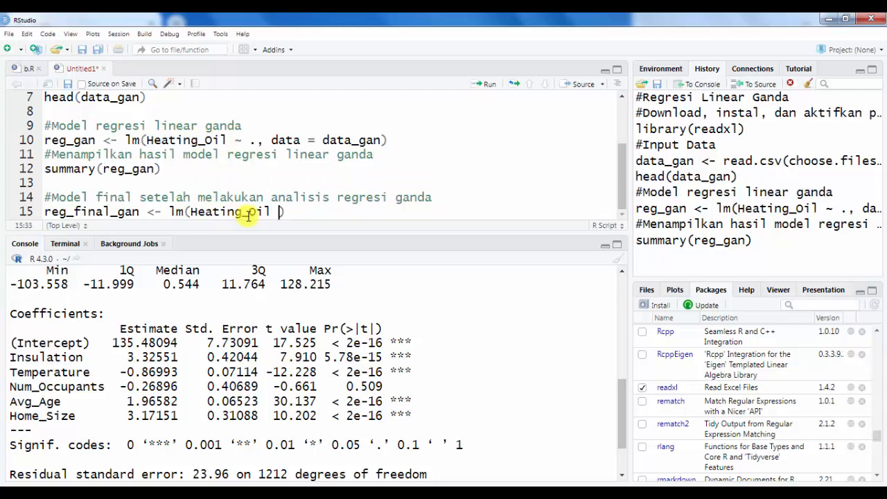
type("~ )")
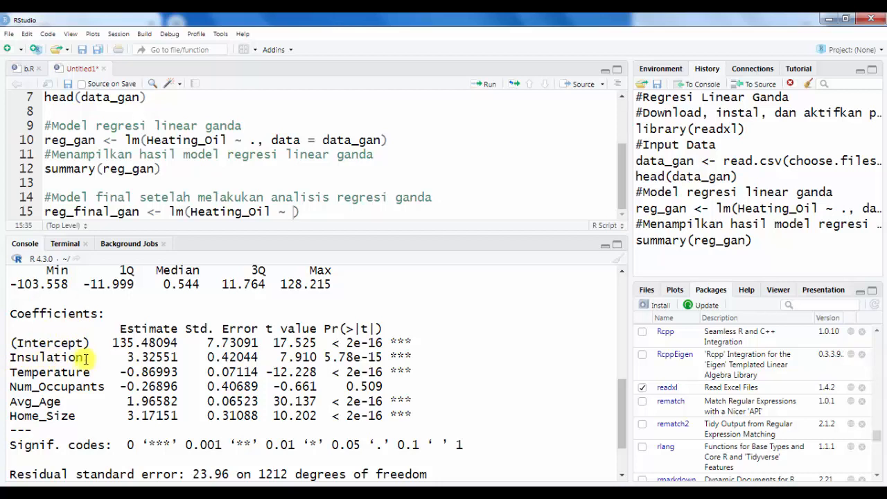
- Add Insulation + Temperature as predictors in the reg_final_gan formula, copying the names from the coefficients table
left_click_drag(82, 358, 12, 362)
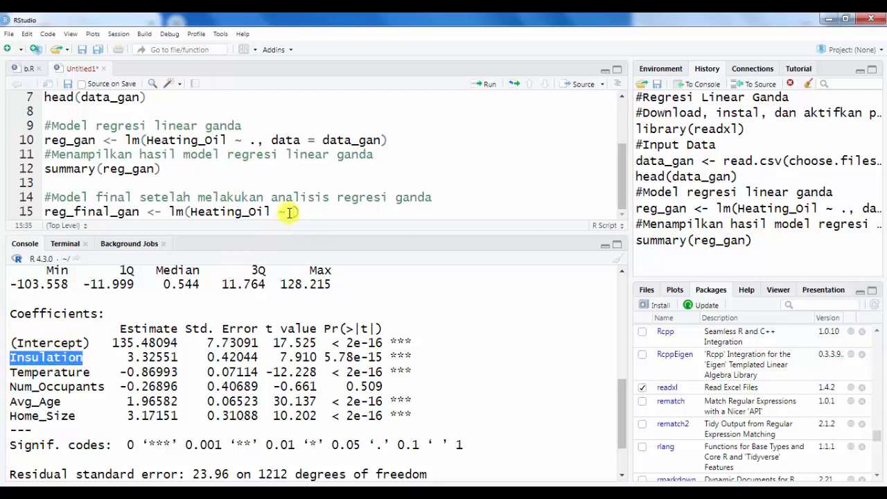
left_click(293, 211)
key("ctrl+v")
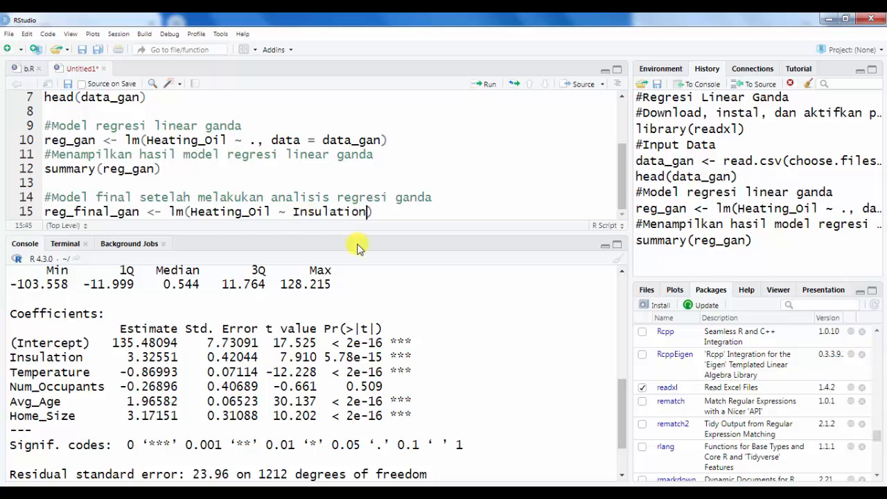
type("+")
left_click_drag(91, 372, 9, 372)
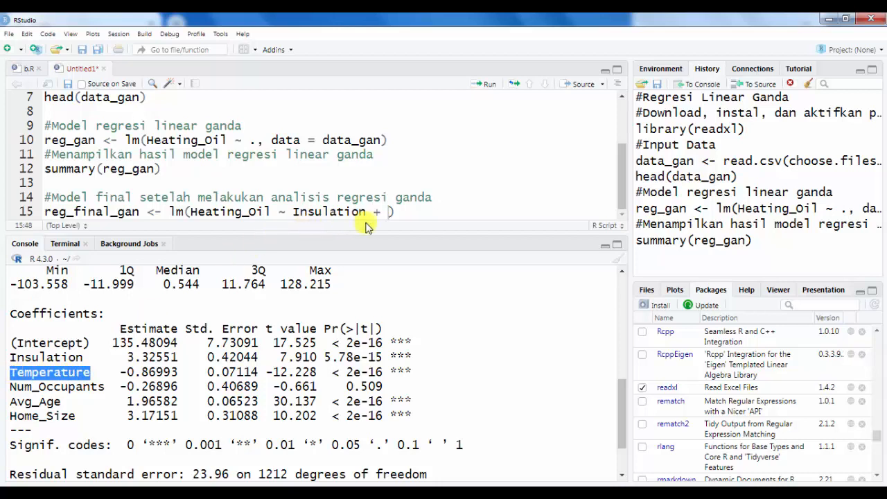
left_click(385, 212)
key("ctrl+v")
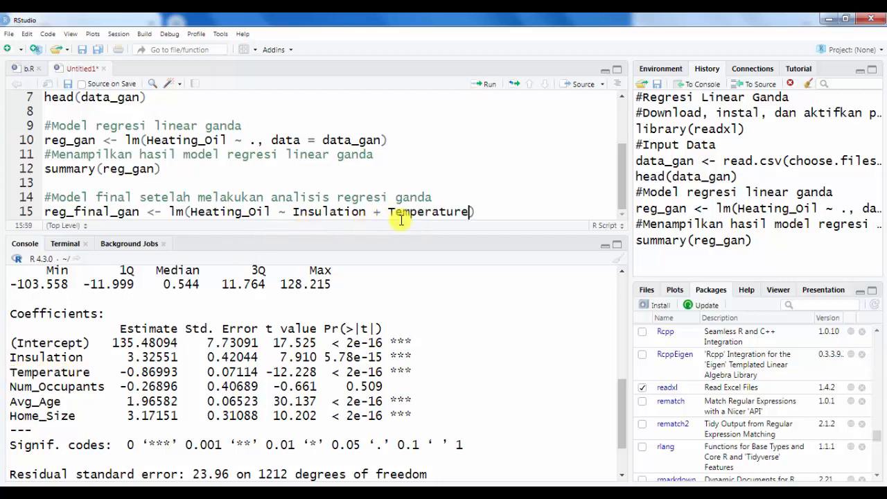
- Extend the reg_final_gan formula with + Avg_Age + Home_Size, copying the names from the coefficients table
type("+")
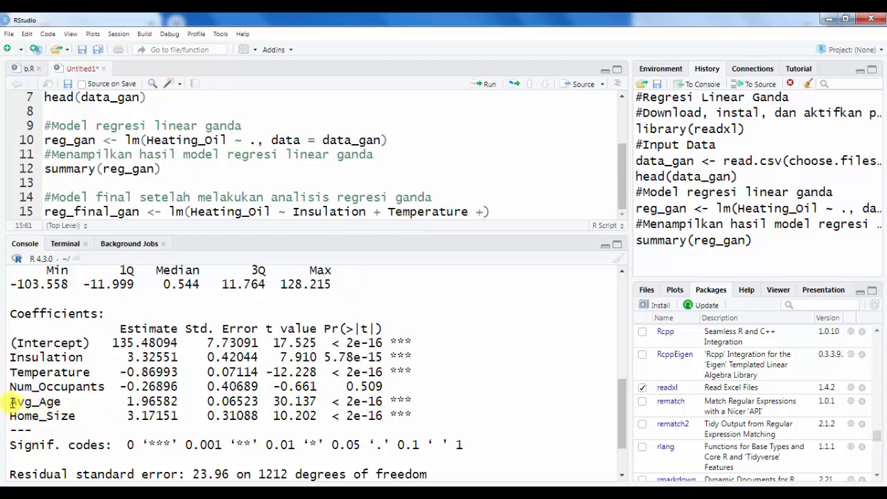
left_click_drag(12, 402, 65, 403)
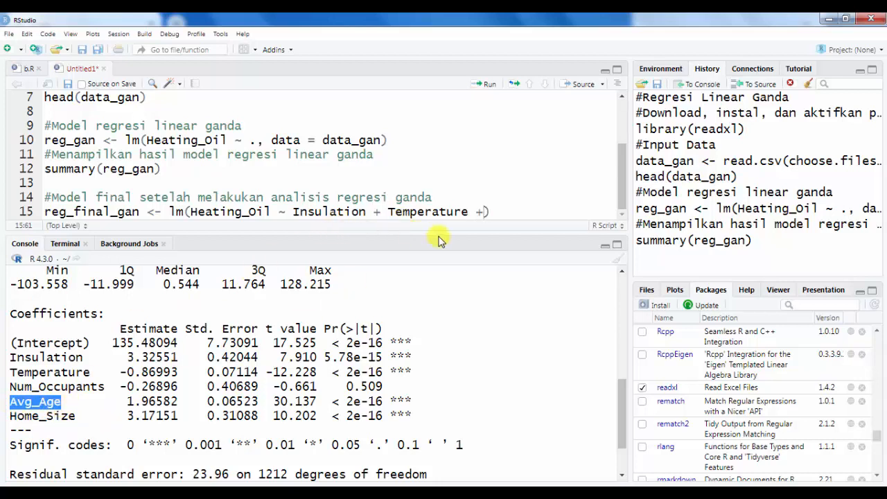
key("ctrl+c")
scroll(476, 218, "up", 1)
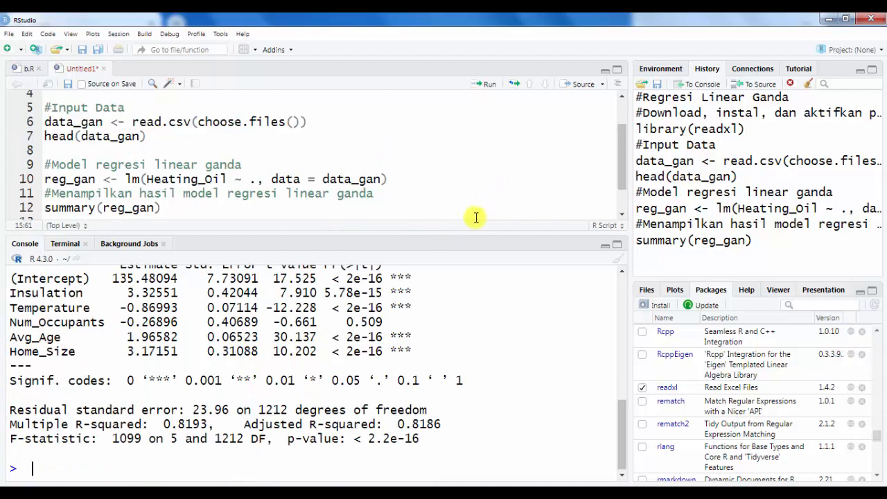
scroll(347, 201, "down", 1)
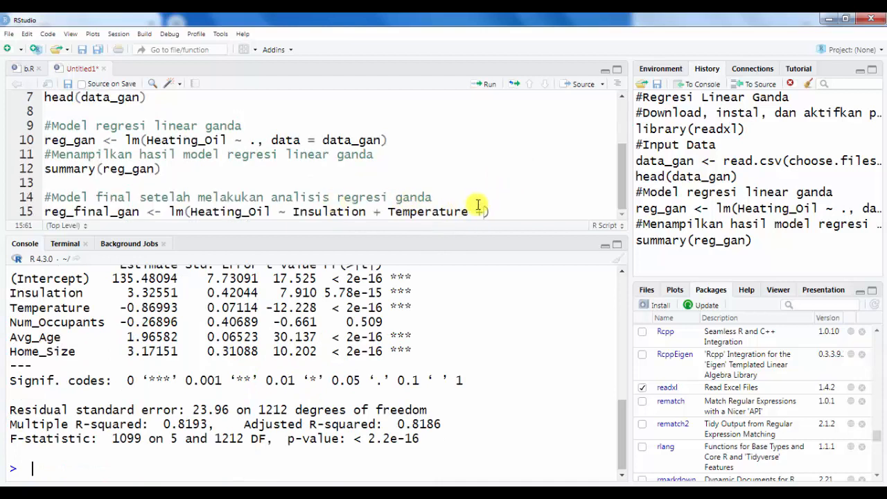
key("ctrl+v")
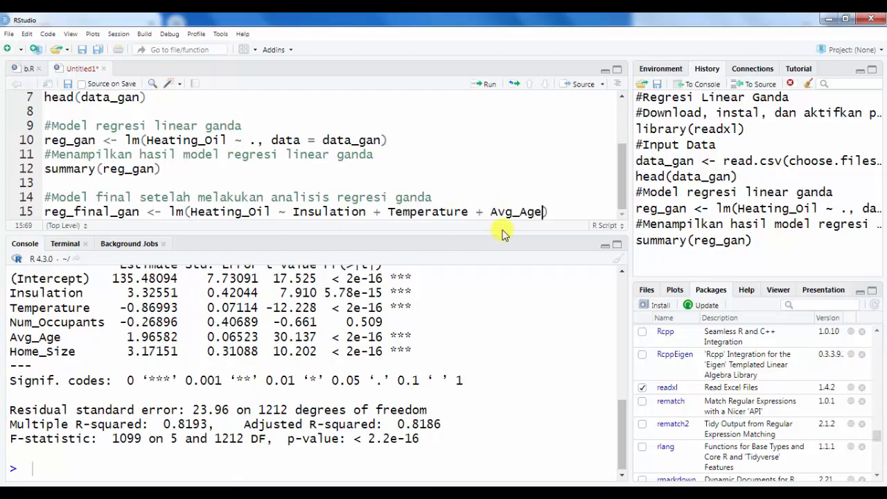
type("+")
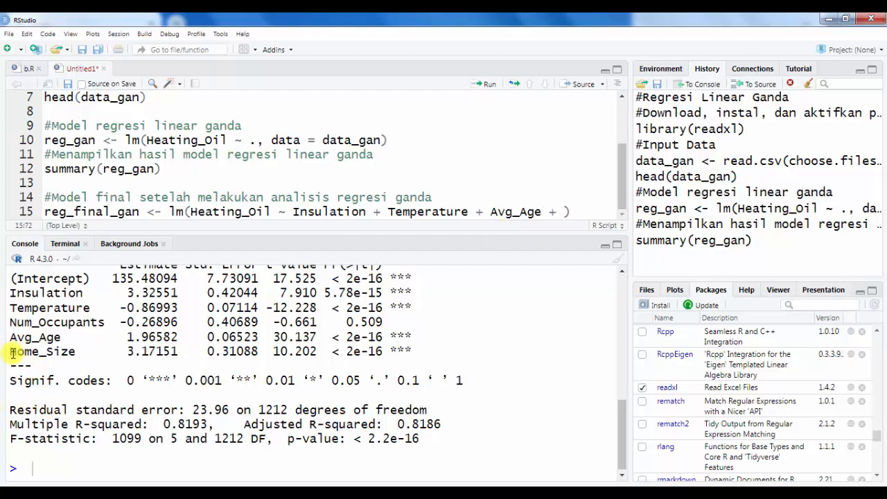
left_click_drag(11, 352, 79, 354)
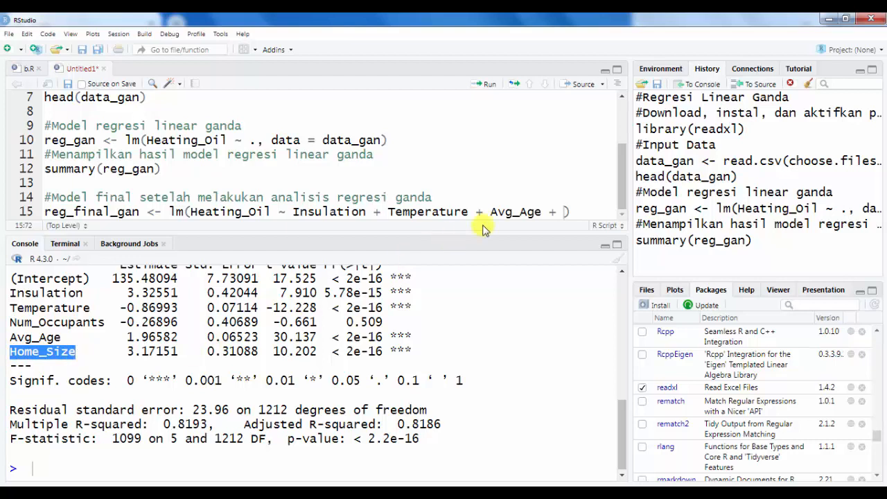
left_click(560, 212)
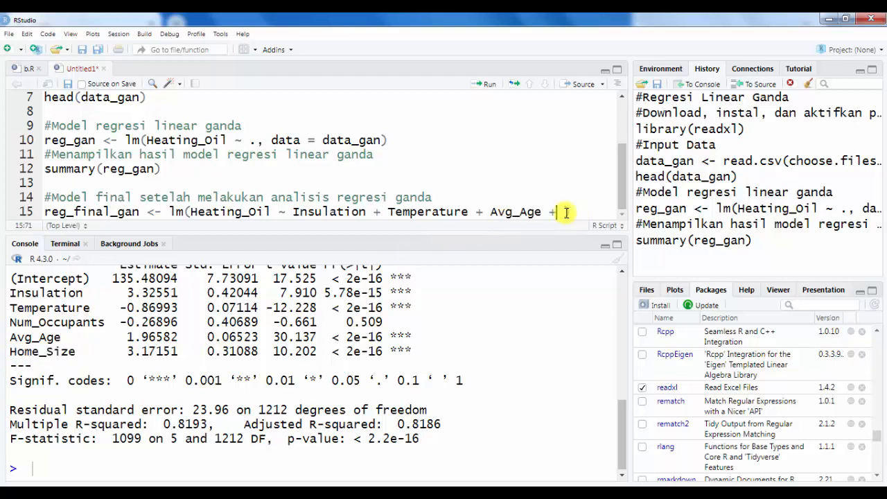
key("ctrl+v")
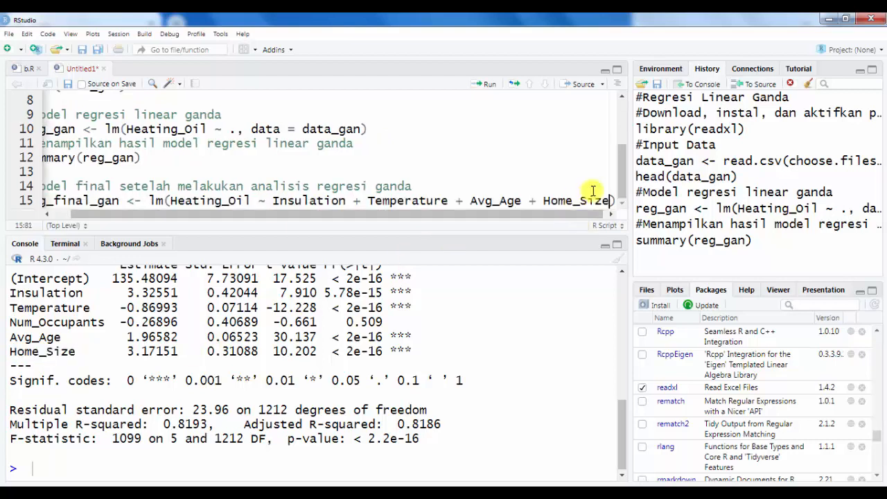
- Complete the reg_final_gan lm() call with data = data_gan on a continuation line and run the assignment
key("Return")
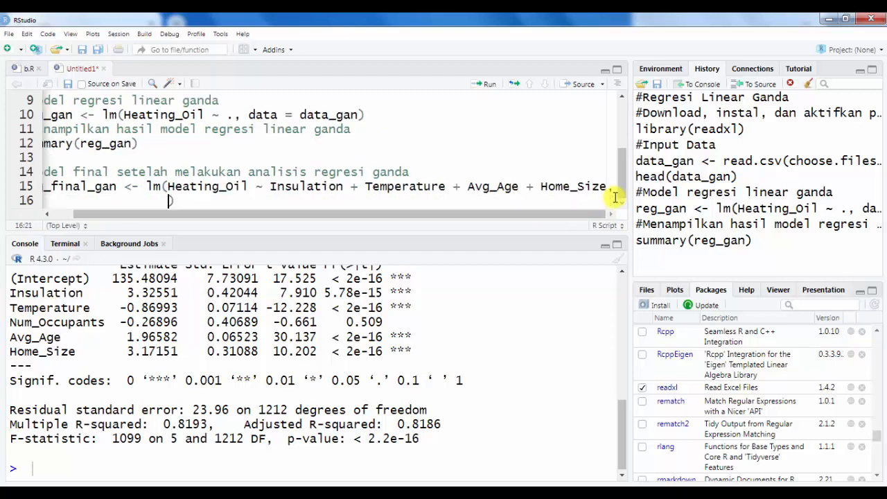
type("data")
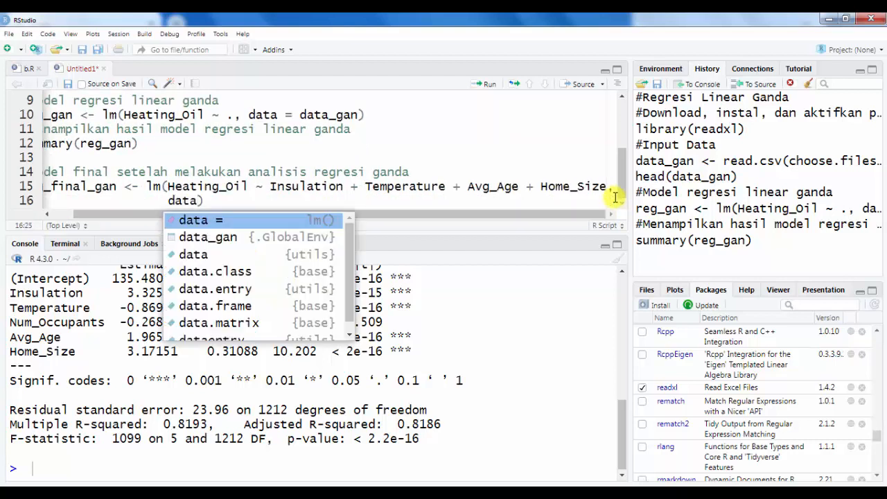
key("Tab")
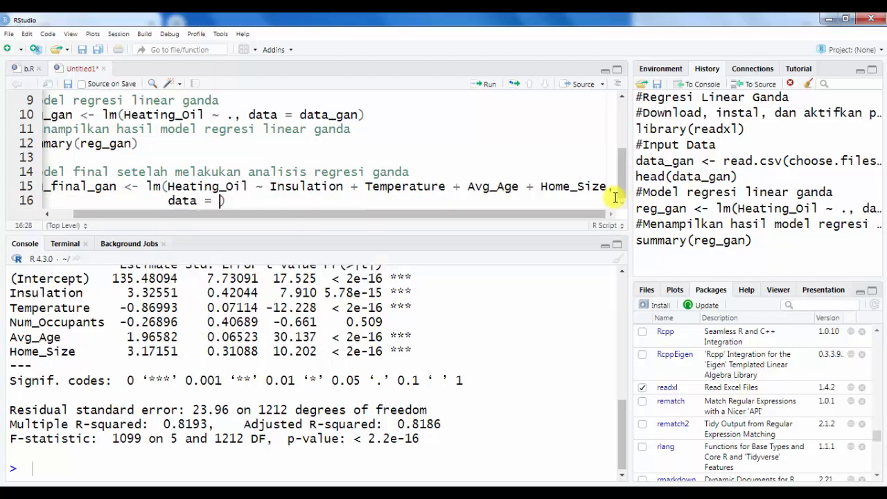
type("data_")
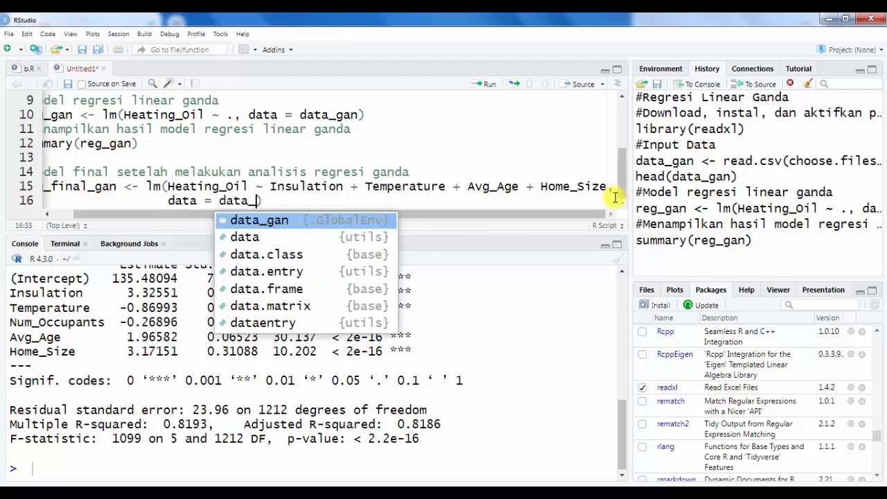
key("Tab")
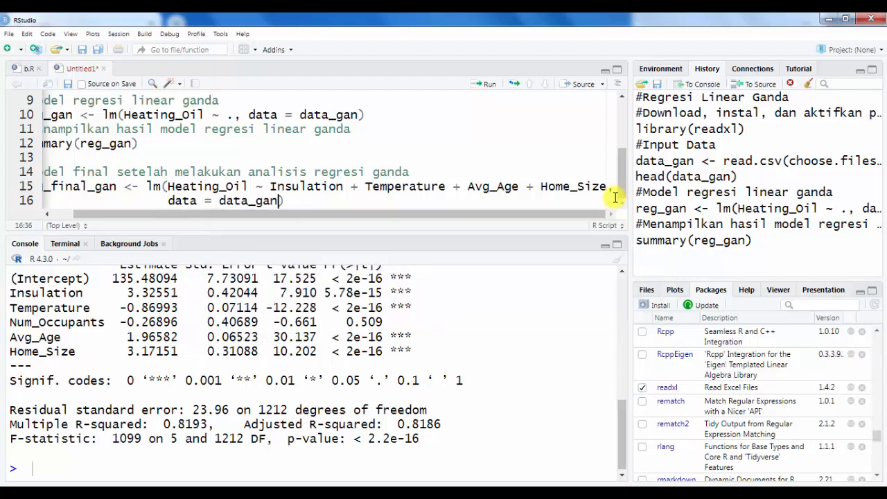
key("ctrl+Return")
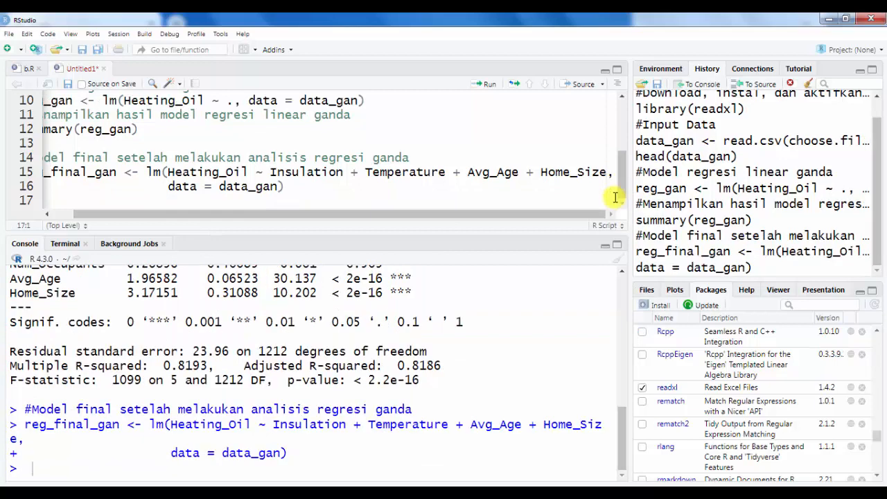
- Add summary(reg_final_gan) on the line below the final model and run it
left_click_drag(220, 213, 72, 207)
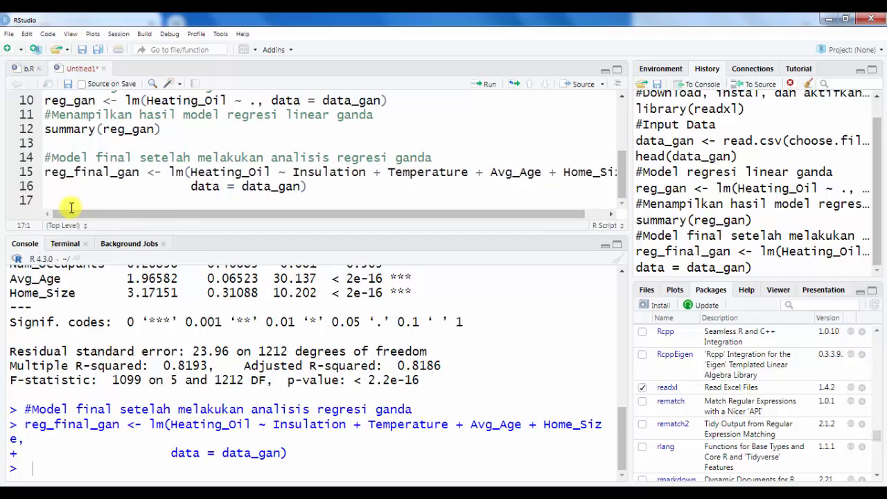
type("mmary(")
type("reg_fin")
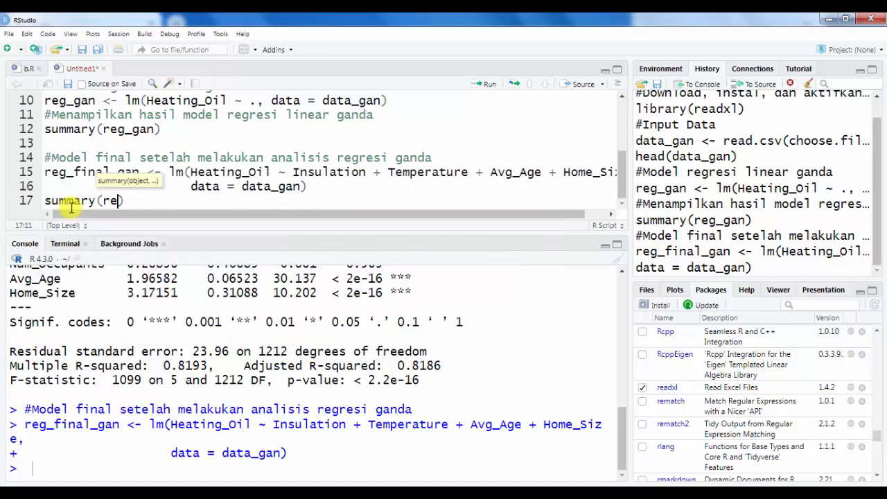
type("a")
key("Return")
key("ctrl+Return")
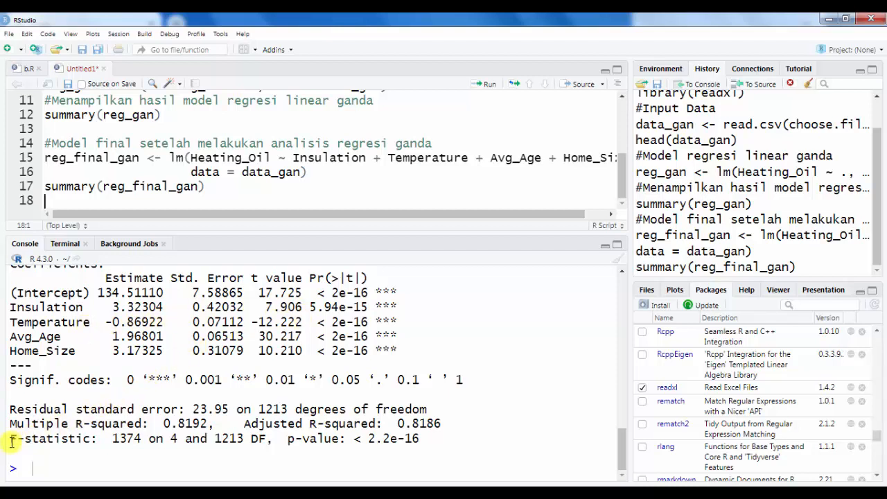
- Examine the F-statistic's p-value and the Multiple R-squared in the summary output of reg_final_gan
left_click_drag(11, 438, 32, 439)
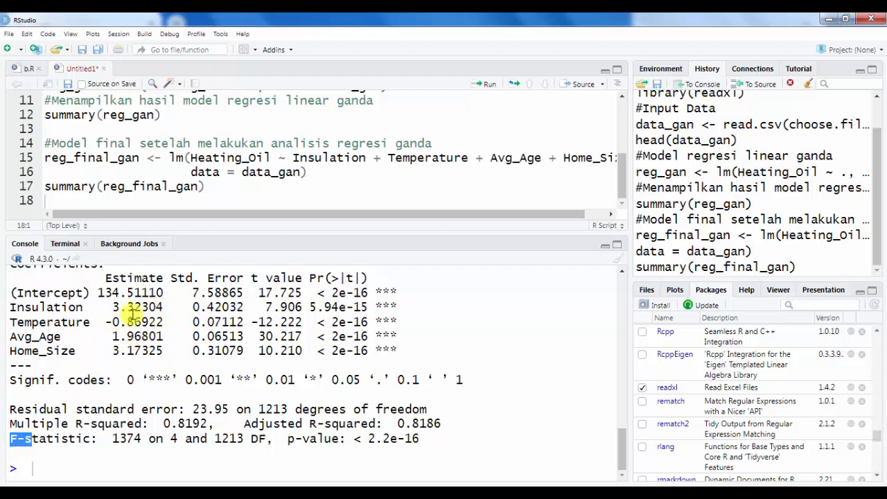
left_click(50, 443)
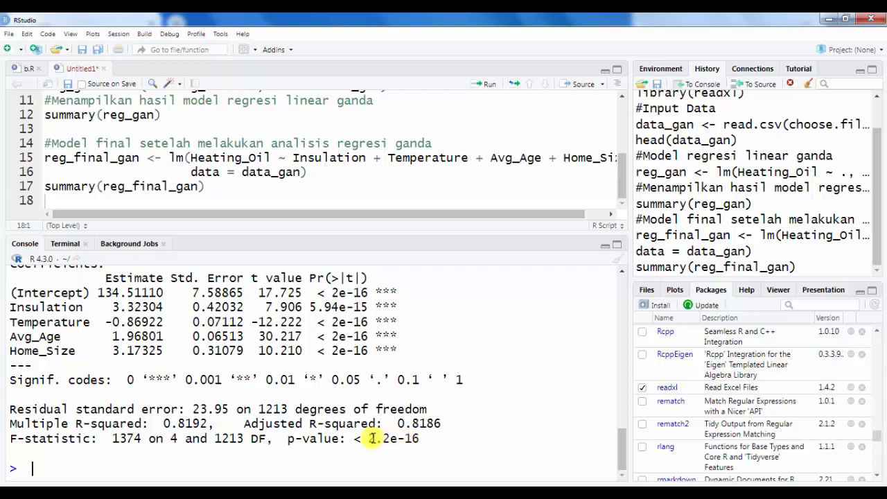
left_click_drag(371, 438, 424, 437)
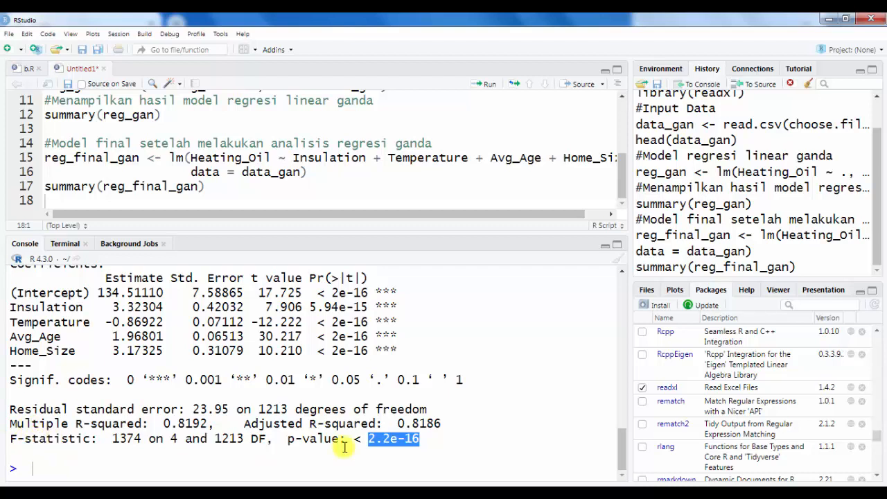
left_click(417, 441)
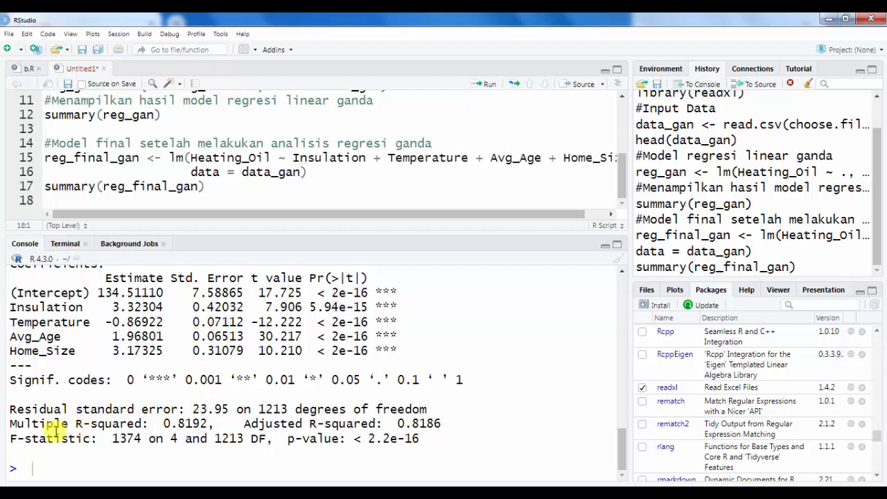
double_click(78, 423)
left_click_drag(139, 429, 142, 428)
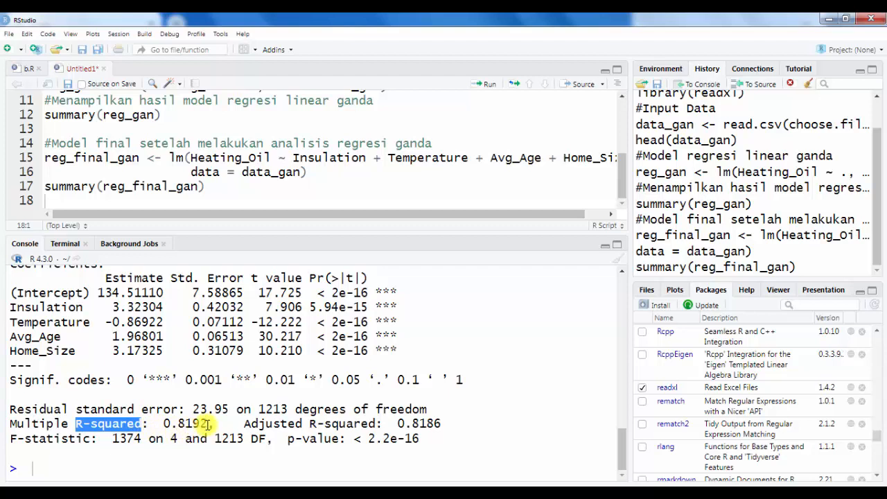
double_click(186, 423)
left_click_drag(185, 423, 169, 428)
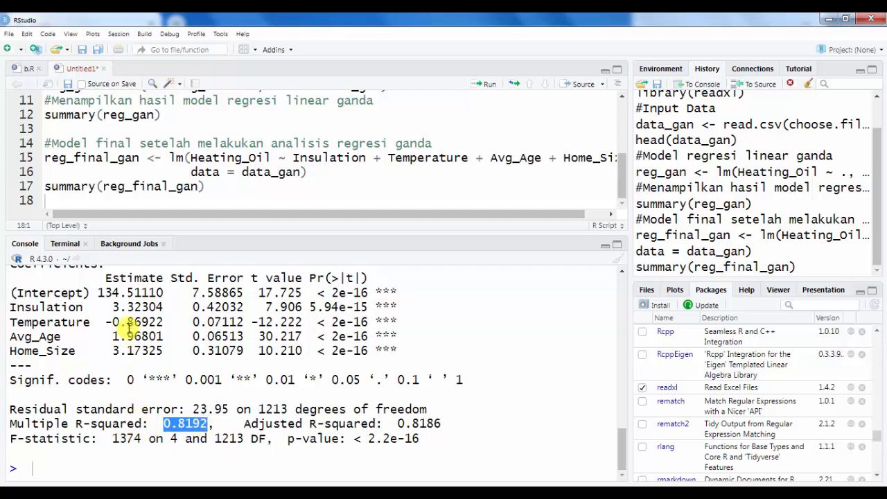
left_click(170, 424)
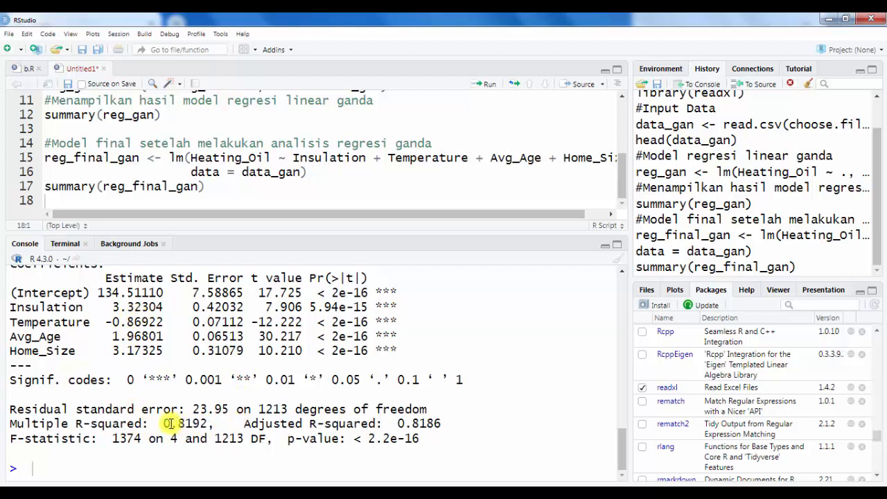
- Add the comment "#Memprediksi menggunakan model final" below the final summary line, leaving a blank line between
left_click(79, 203)
key("Return")
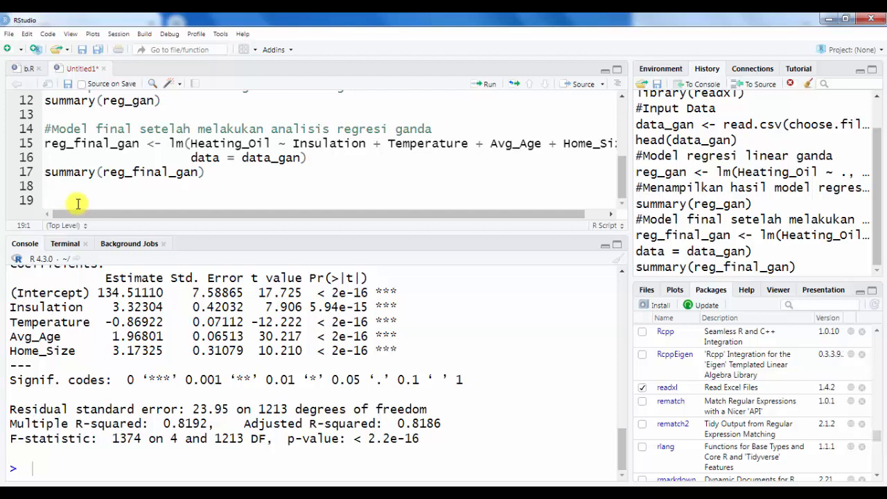
type("#Memprediksi")
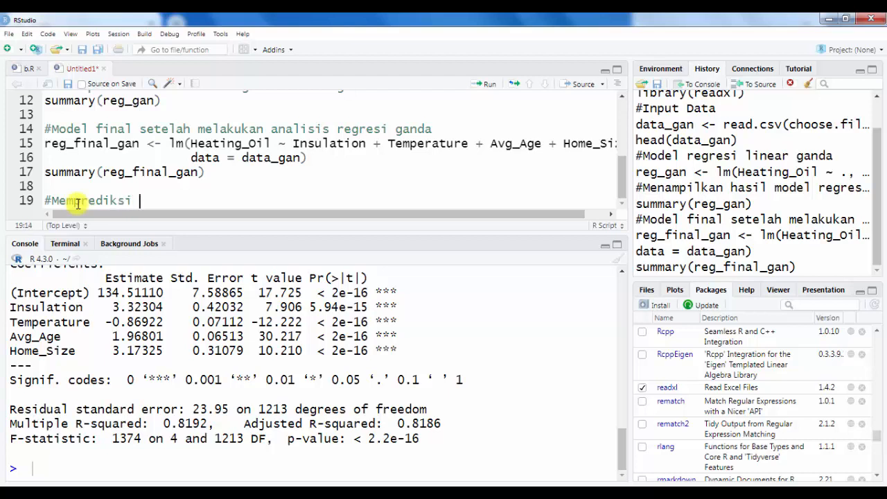
type(" menggunakan ")
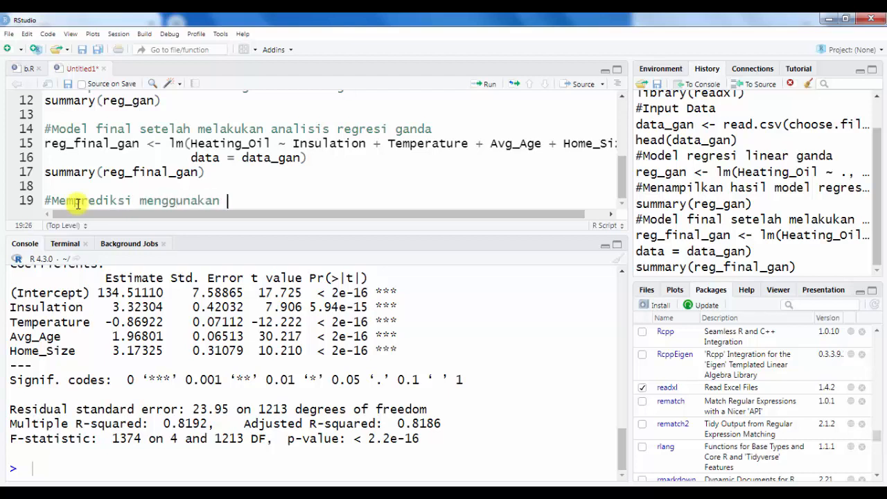
type("model final")
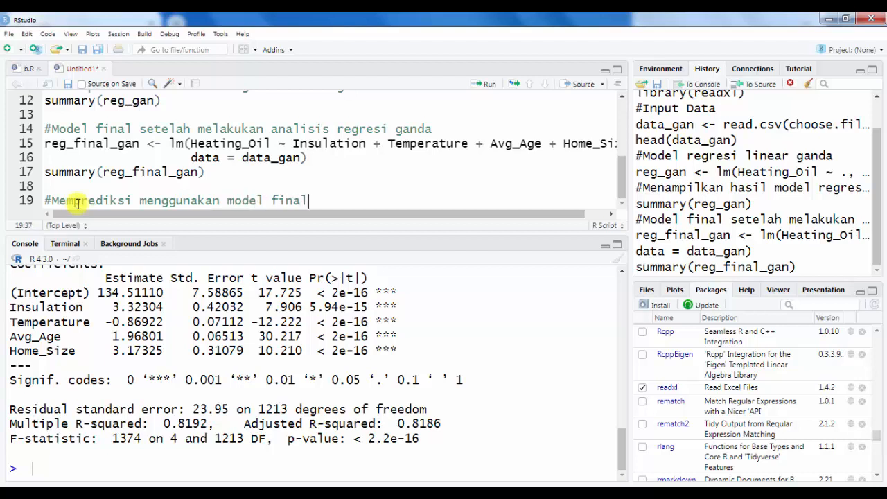
key("Return")
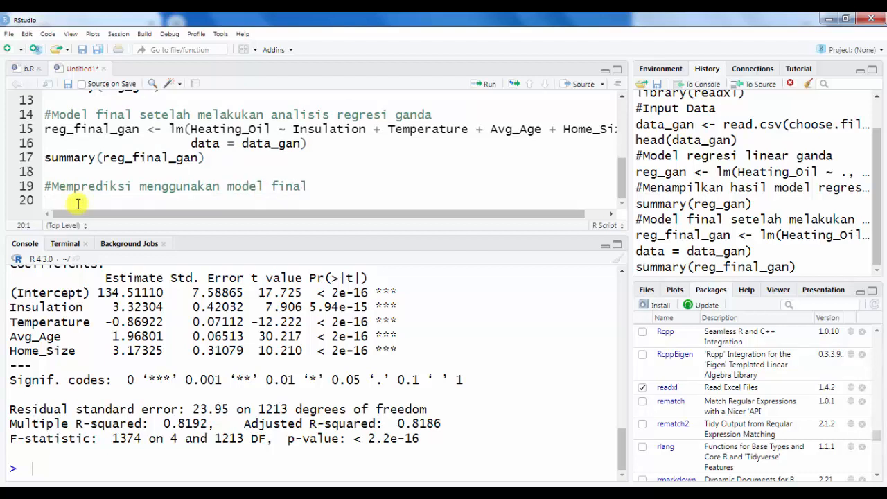
- Assign the final model's first coefficient to a with a <- coef(reg_final_gan)[1] below the comment
type("a ,")
key("BackSpace")
type("<- coef(reg")
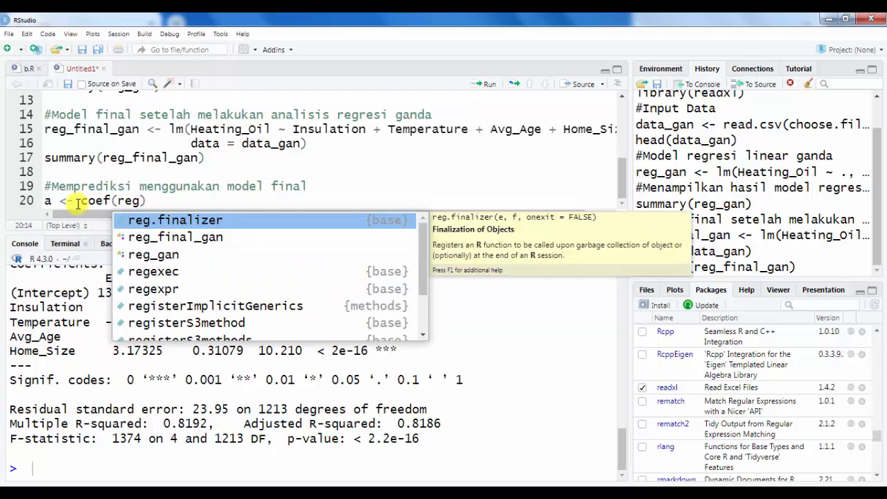
key("Down")
key("Return")
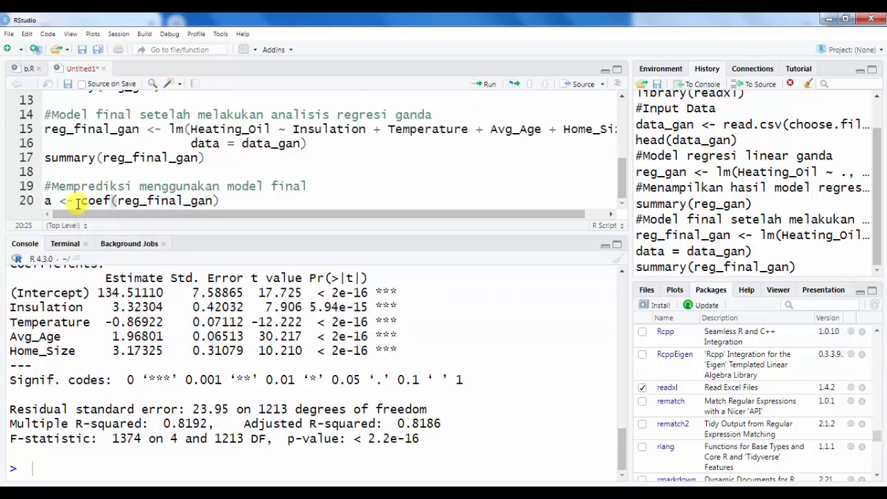
type("[1")
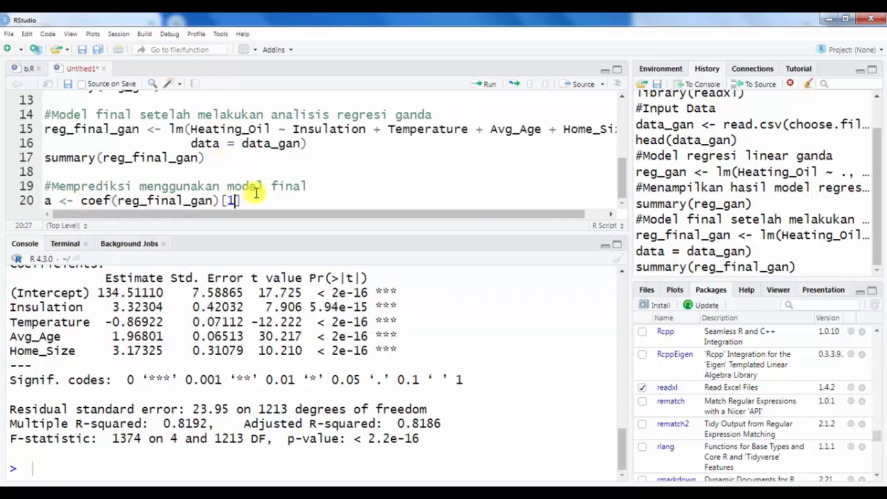
- Duplicate the a <- coef(reg_final_gan)[1] line four times directly below itself
left_click_drag(242, 201, 49, 199)
key("ctrl+c")
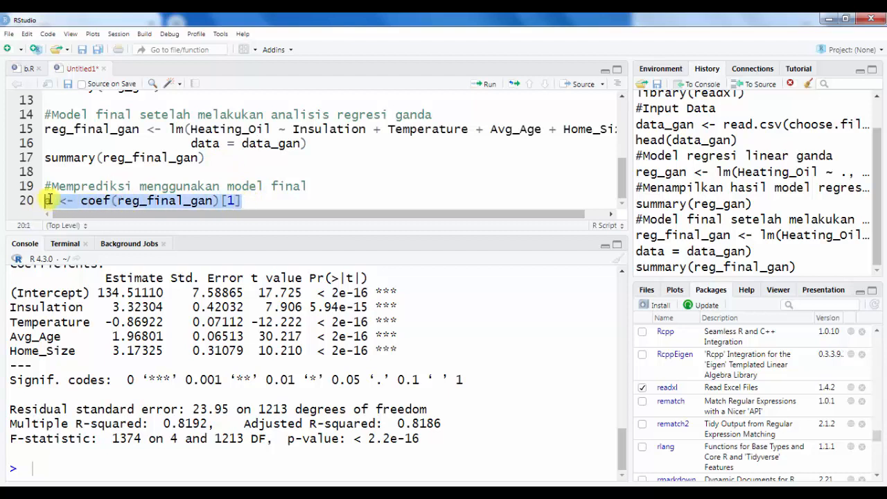
left_click(251, 202)
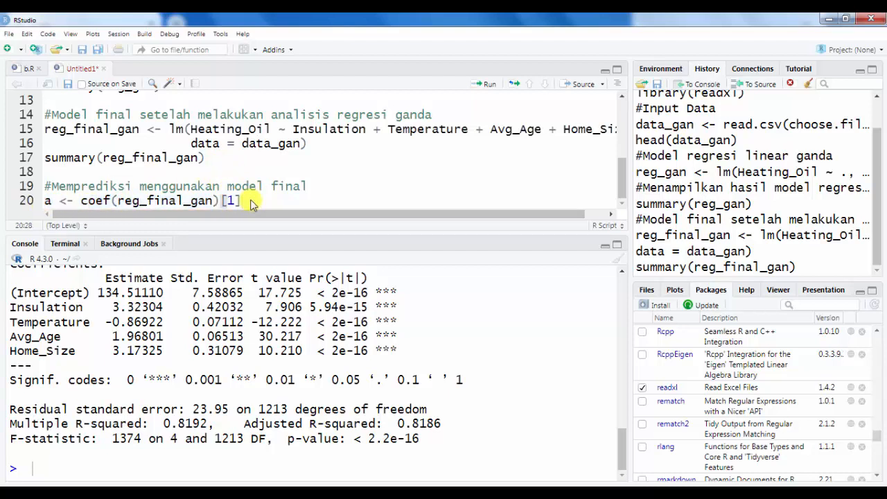
key("Return")
key("ctrl+v")
key("Return")
key("ctrl+v")
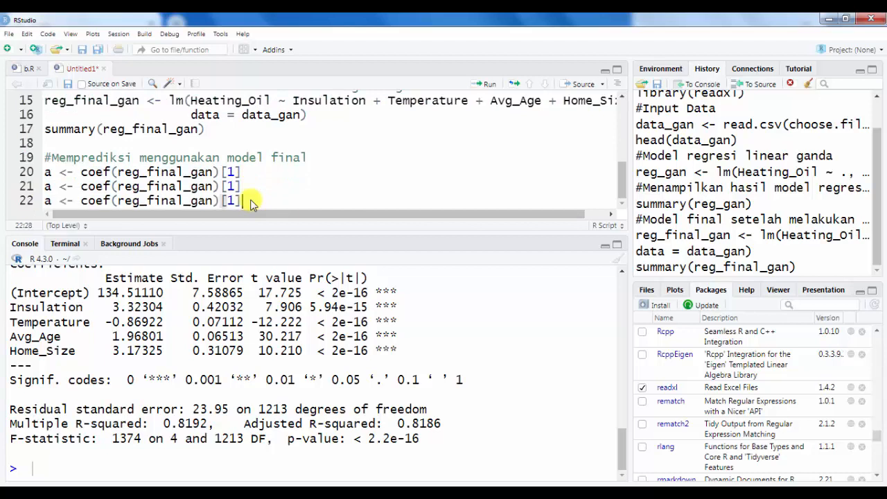
key("Return")
key("ctrl+v")
key("Return")
key("ctrl+v")
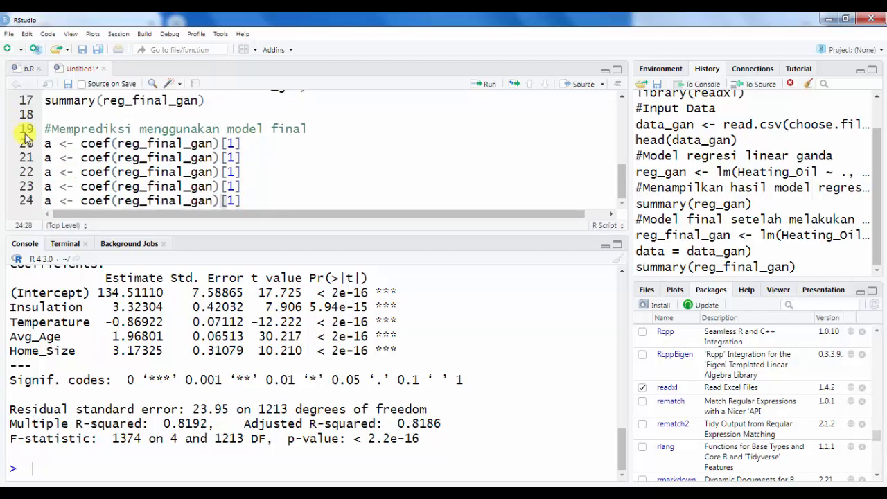
- Change the first copied line to b <- coef(reg_final_gan)[2]
left_click(50, 159)
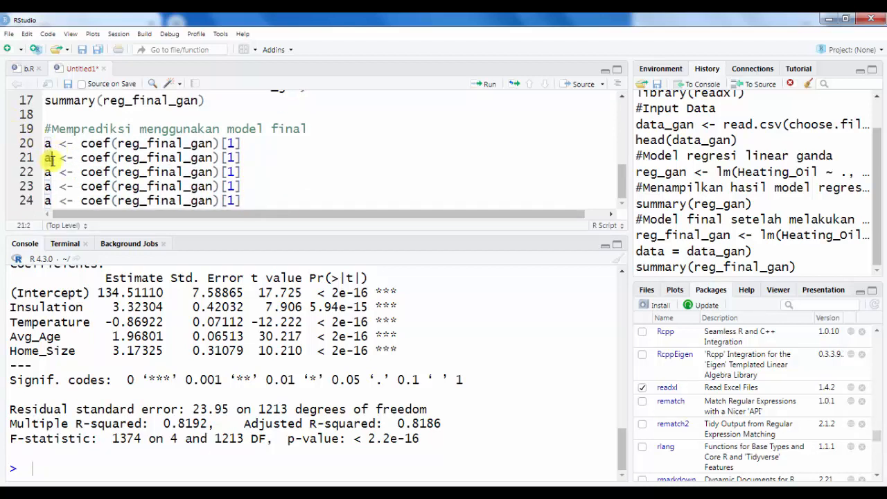
key("BackSpace")
type("b")
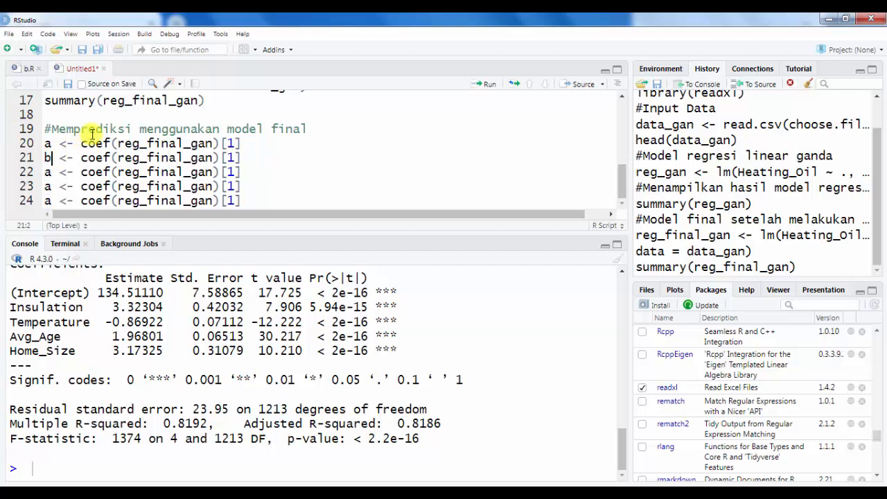
left_click(230, 158)
type("2")
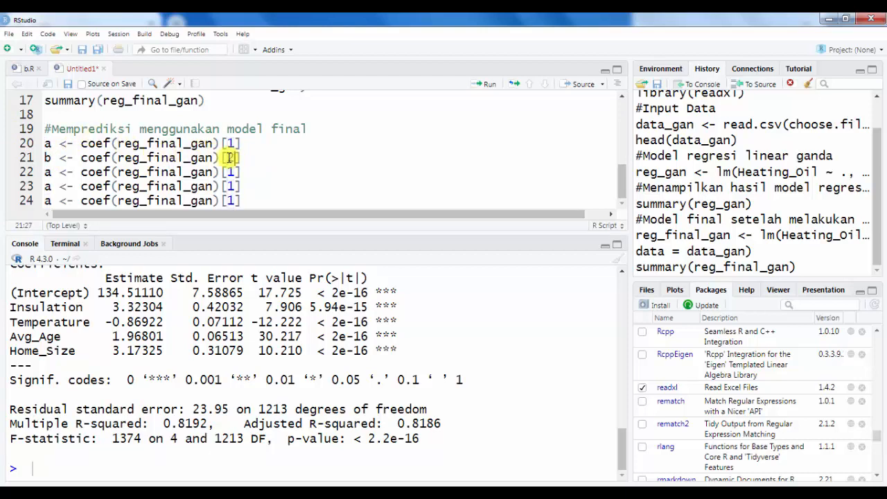
- Rename the variables on the remaining three copied coefficient lines to c, d and e
key("Left")
key("Left")
key("Left")
key("Left")
key("Left")
key("Left")
key("Left")
key("Left")
key("Left")
key("Left")
key("Left")
key("Left")
key("Left")
key("Left")
key("Left")
key("Left")
key("Left")
key("Left")
key("Left")
key("Left")
key("Left")
key("Left")
key("BackSpace")
type("c")
key("Down")
key("BackSpace")
type("d")
key("Down")
key("BackSpace")
type("e")
- Set the coefficient indices on the c, d and e lines to 3, 4 and 5
key("ctrl+Right")
key("ctrl+Right")
key("ctrl+Right")
key("ctrl+Right")
key("Up")
key("Up")
key("BackSpace")
type("3")
key("Down")
key("BackSpace")
type("4")
key("Down")
key("BackSpace")
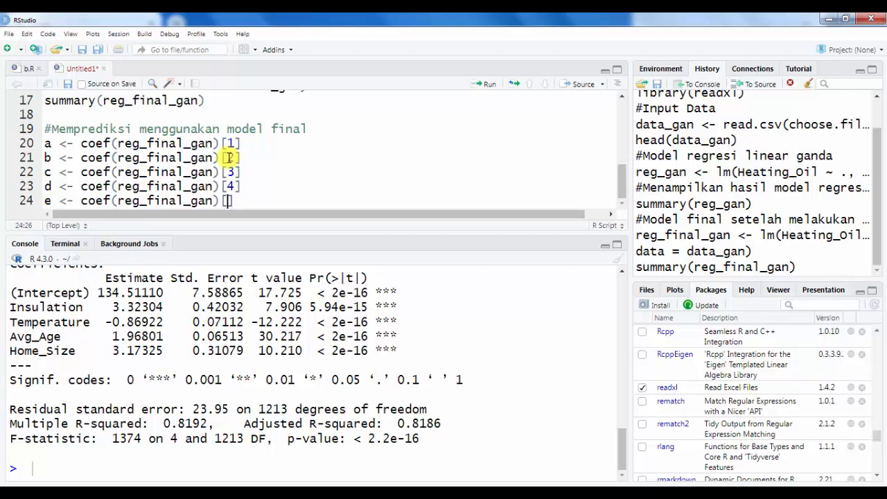
type("5")
- Run the prediction comment and the five coefficient assignments a through e
key("Right")
key("Up")
key("Up")
key("Up")
key("Up")
key("Up")
key("ctrl+Return")
key("ctrl+Return")
key("ctrl+Return")
key("ctrl+Return")
key("ctrl+Return")
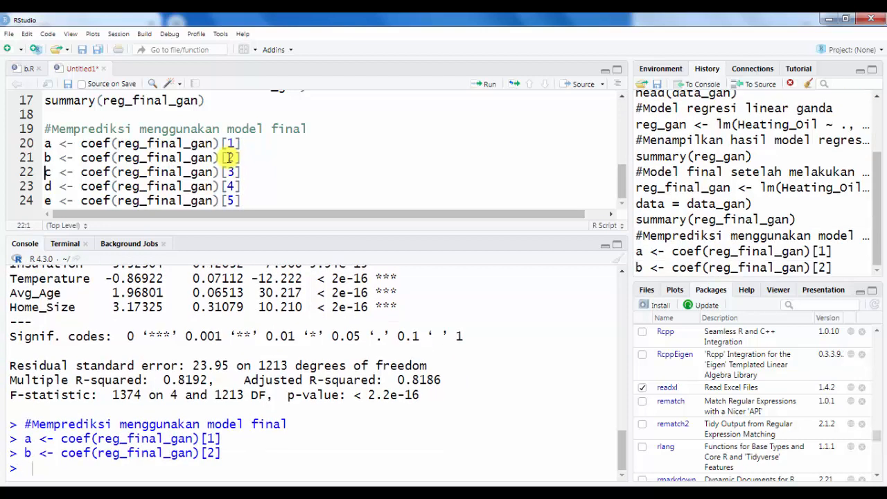
key("ctrl+Return")
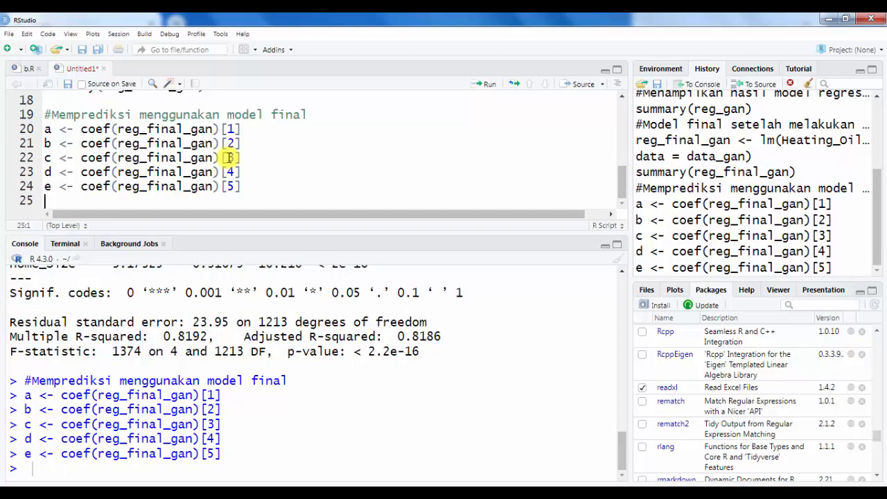
- Write the prediction formula on line 25: Heating_Oil_Pred <- a + b*3 + c*40.5 + d*55 + e*4
type("Heating_Oil_Pred")
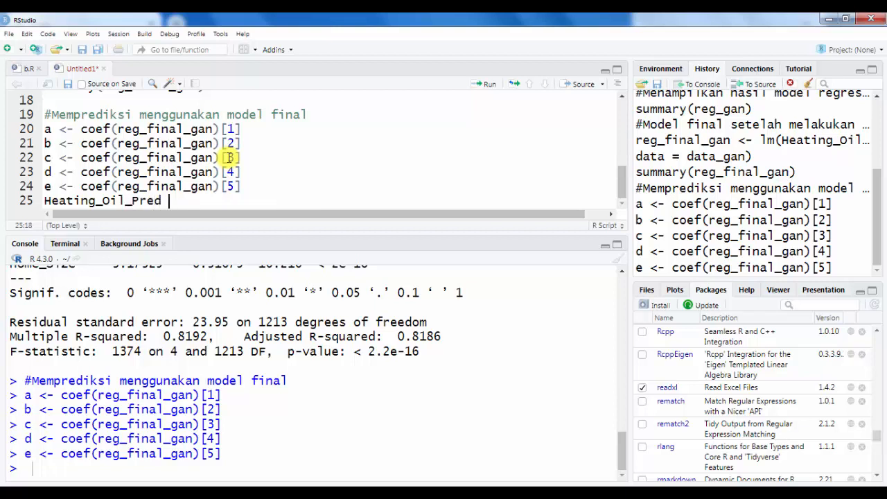
type(" <- a + b*")
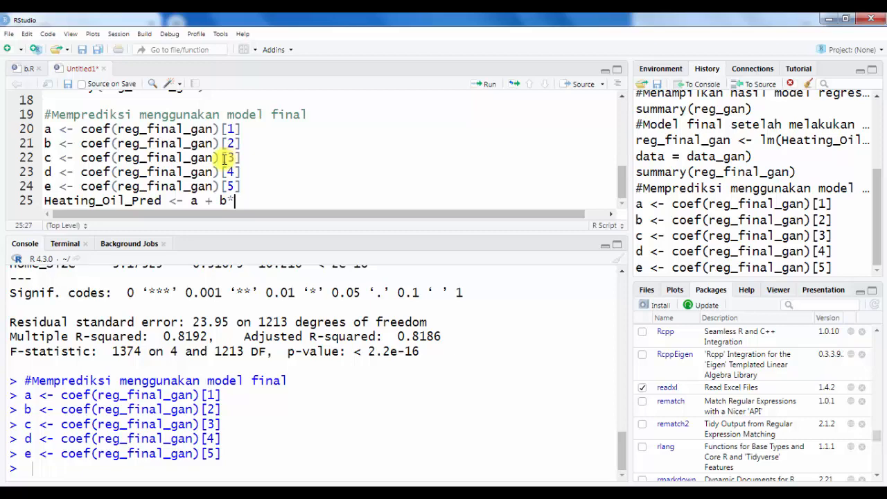
scroll(207, 161, "up", 3)
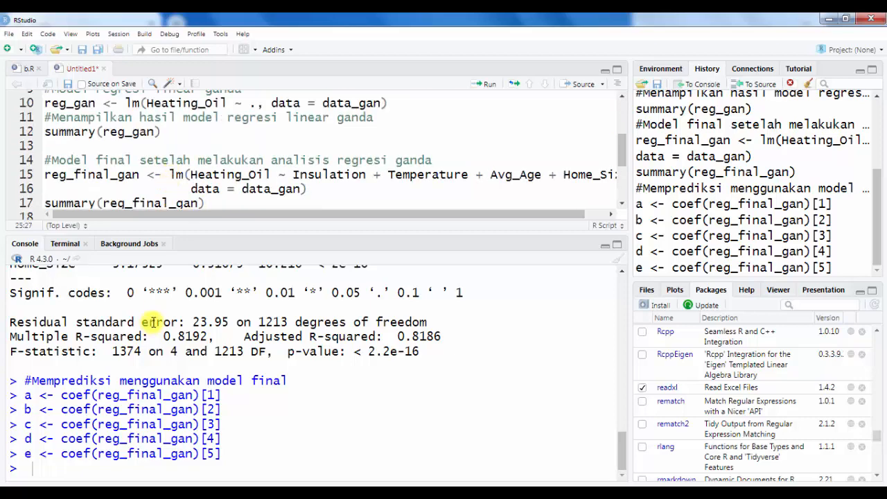
scroll(173, 332, "up", 2)
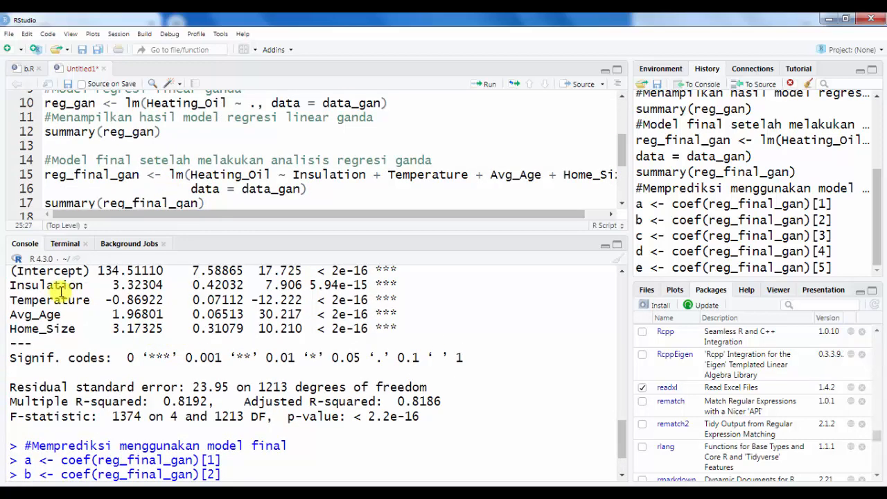
scroll(208, 174, "down", 3)
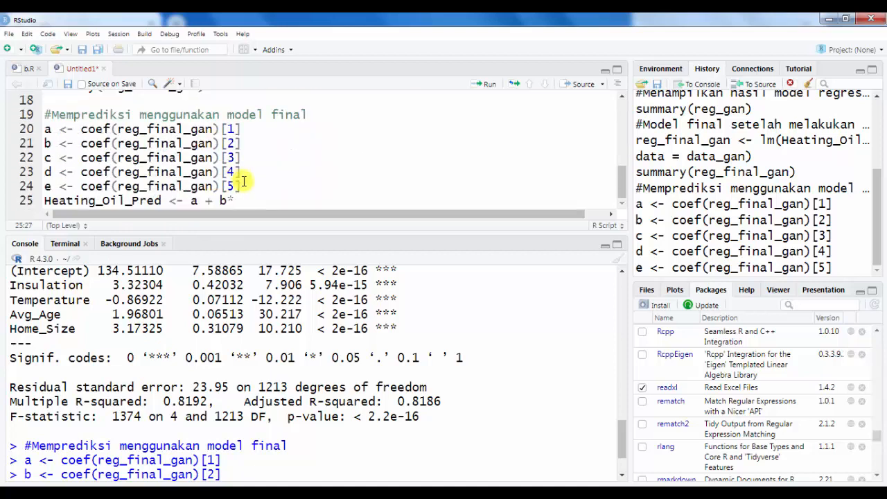
type("3 + c*")
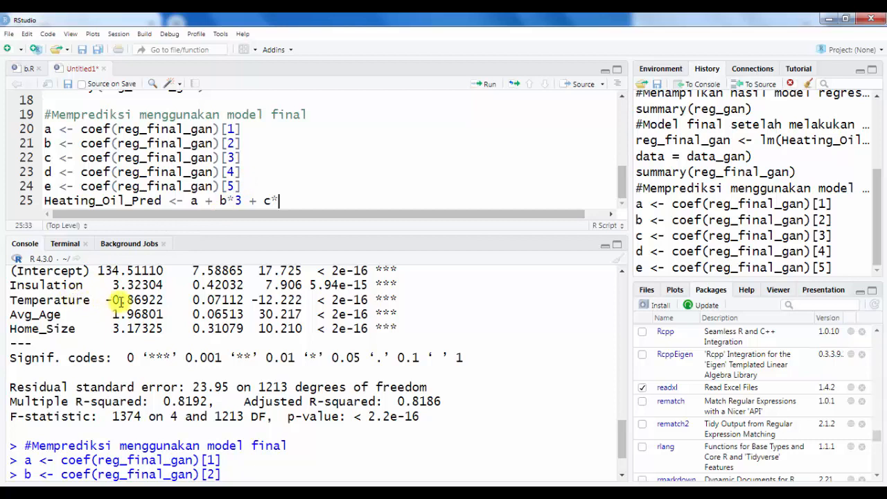
type("40")
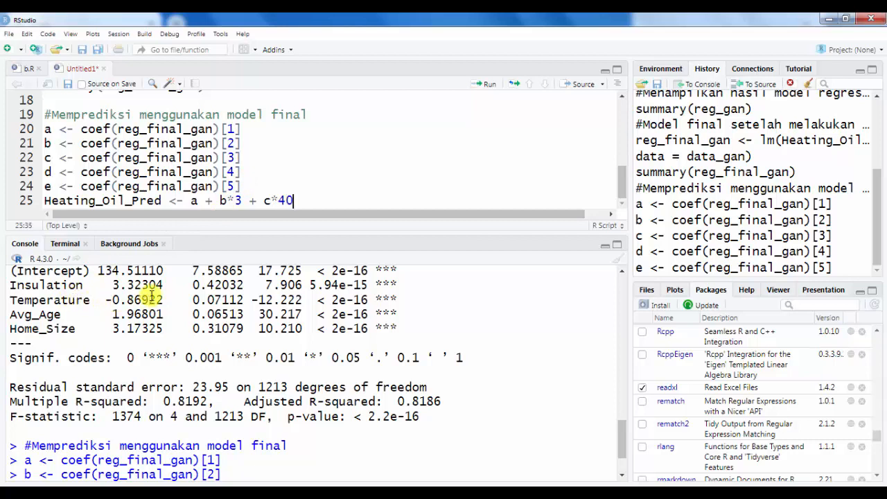
type(".5 + d*")
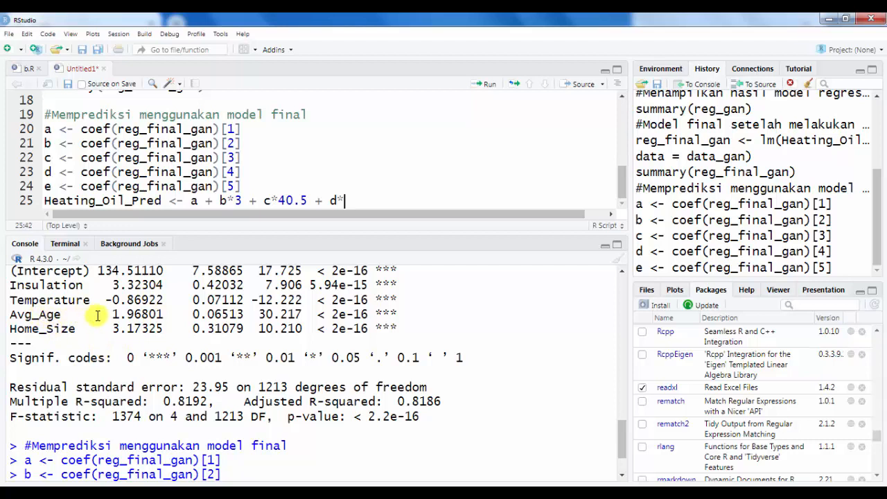
type("55 + e*")
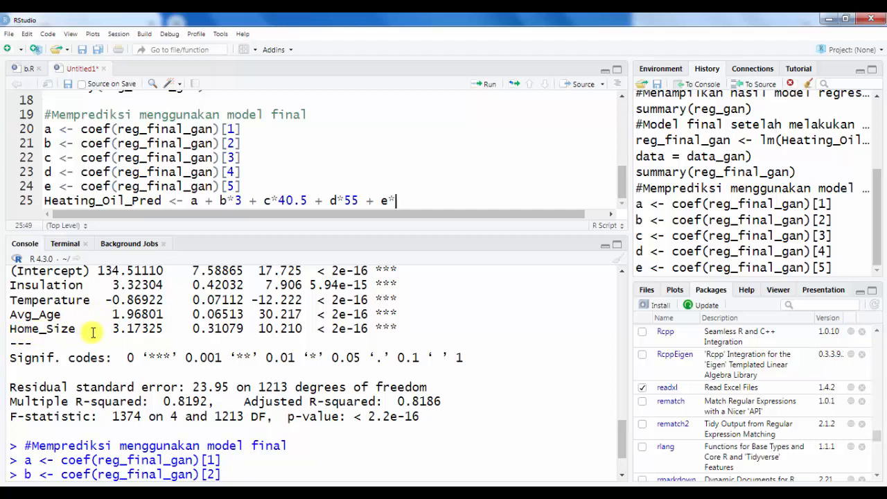
type("4")
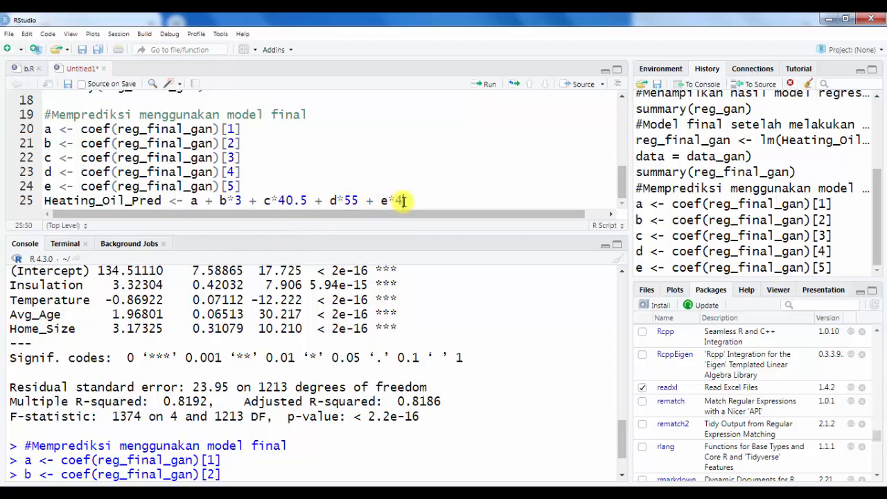
- Add the line print(paste0("Heating Oil Prediksi adalah ", Heating_Oil_Pred)) below the prediction formula
key("Return")
type("prin")
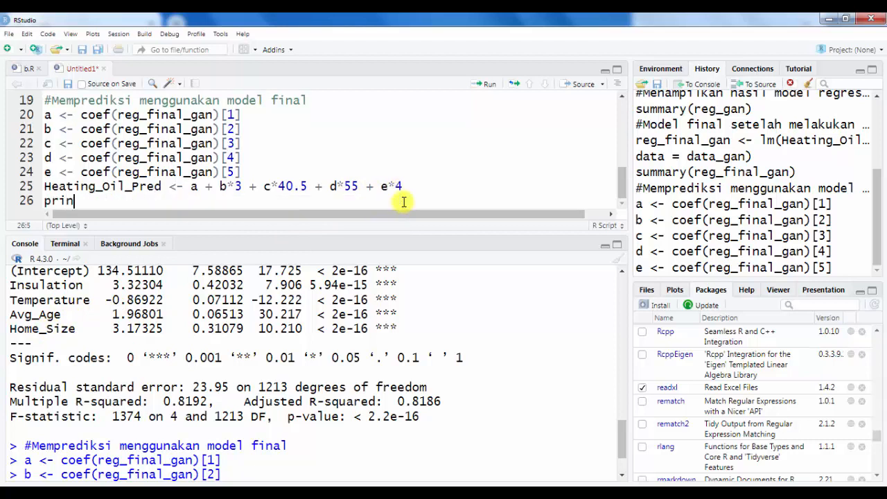
type("t(pas")
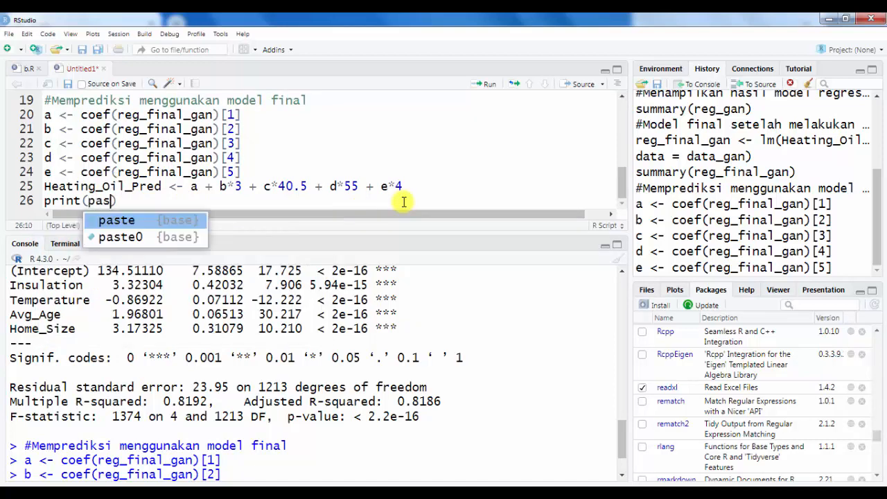
key("Down")
key("Return")
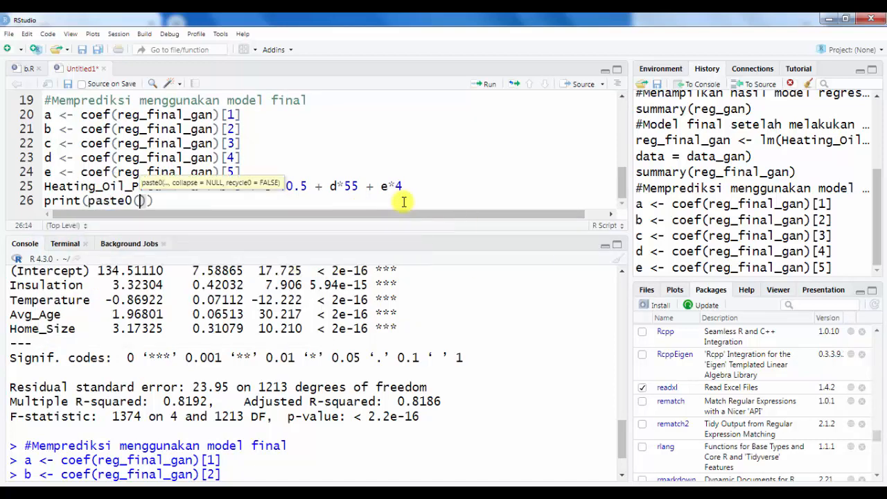
type("\"")
type("Heating")
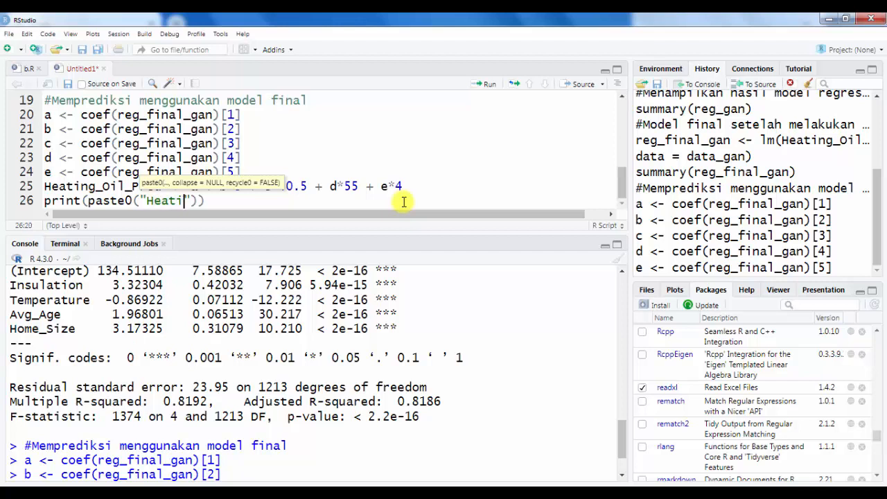
type(" Oil Pre")
type("diksi")
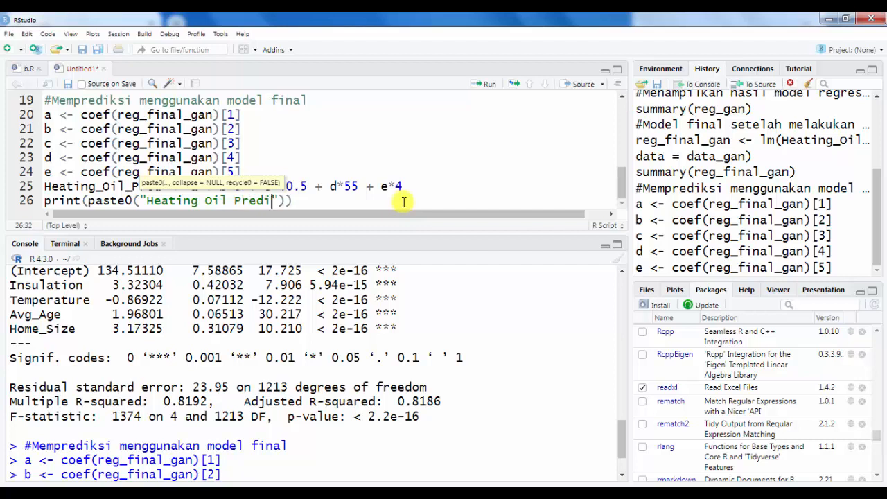
type(" adalah \"")
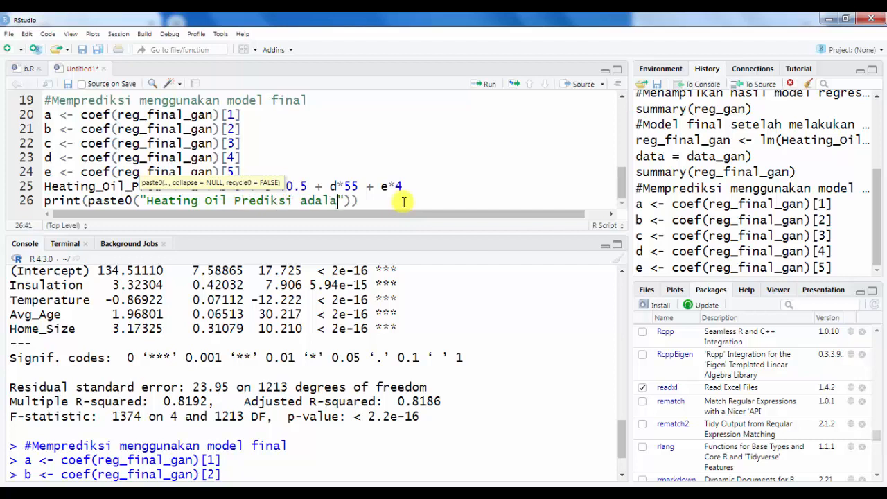
type(", Heating")
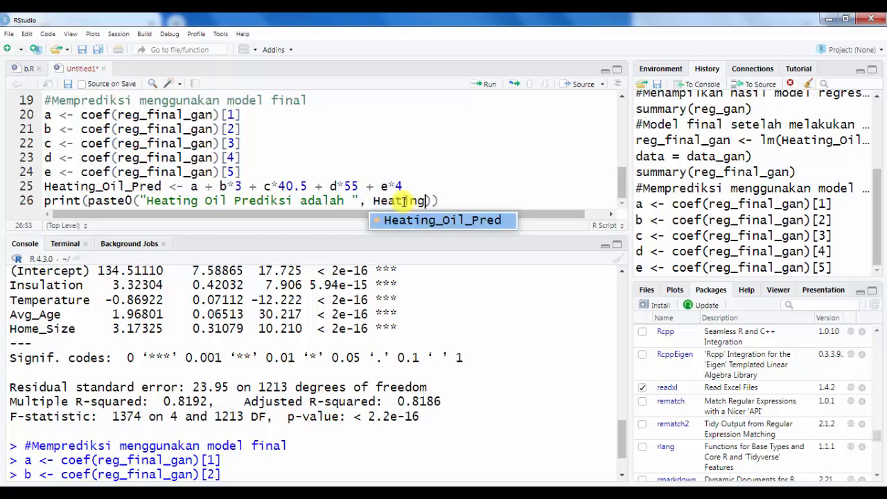
key("Tab")
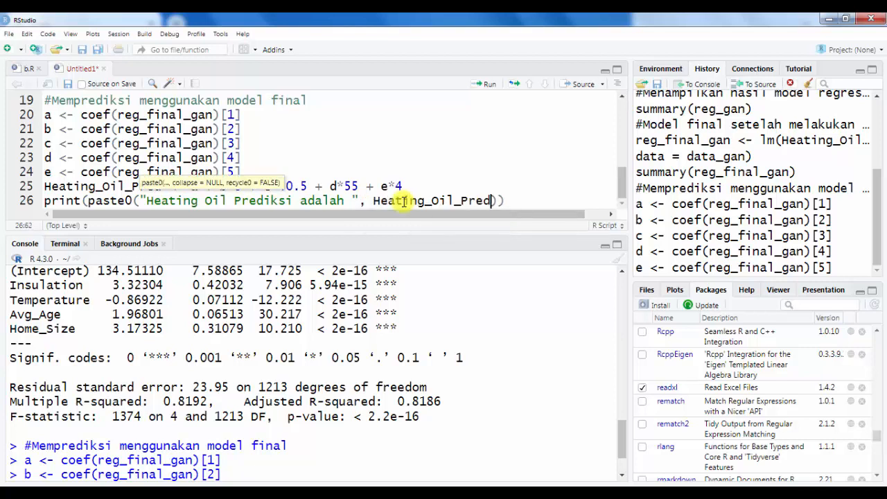
- Run the Heating_Oil_Pred formula and the print line beneath it
left_click(438, 186)
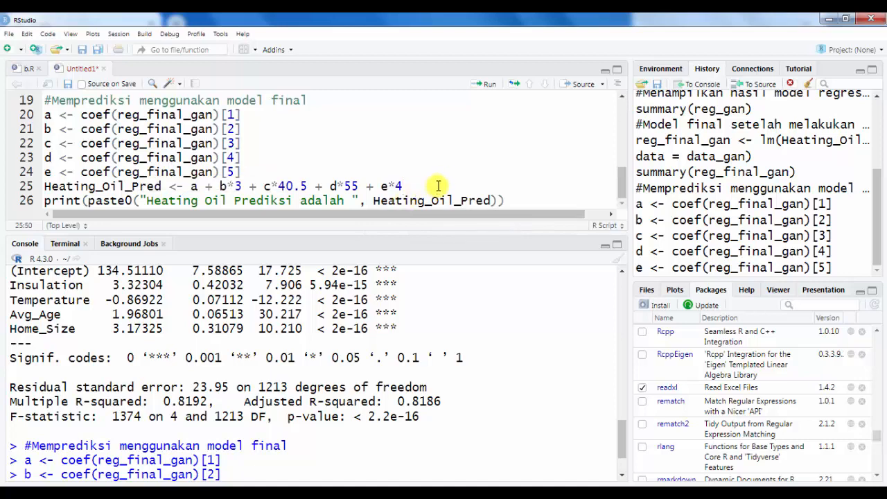
key("ctrl+Return")
key("ctrl+Return")
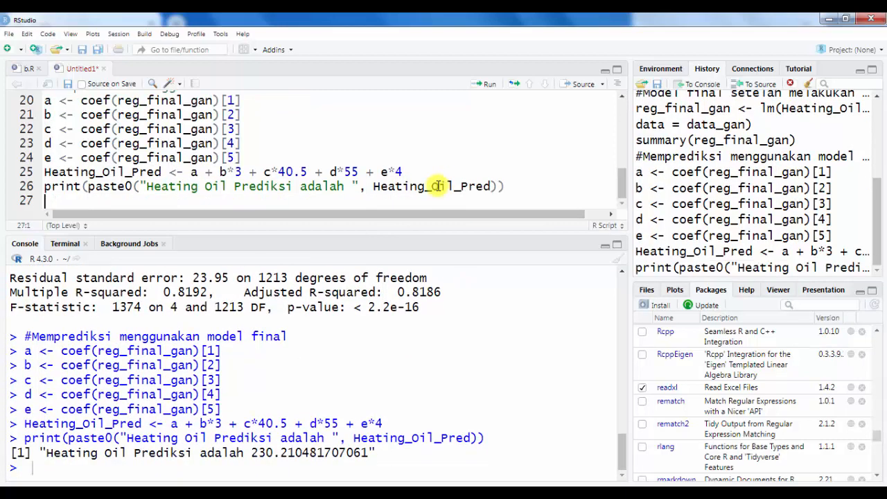